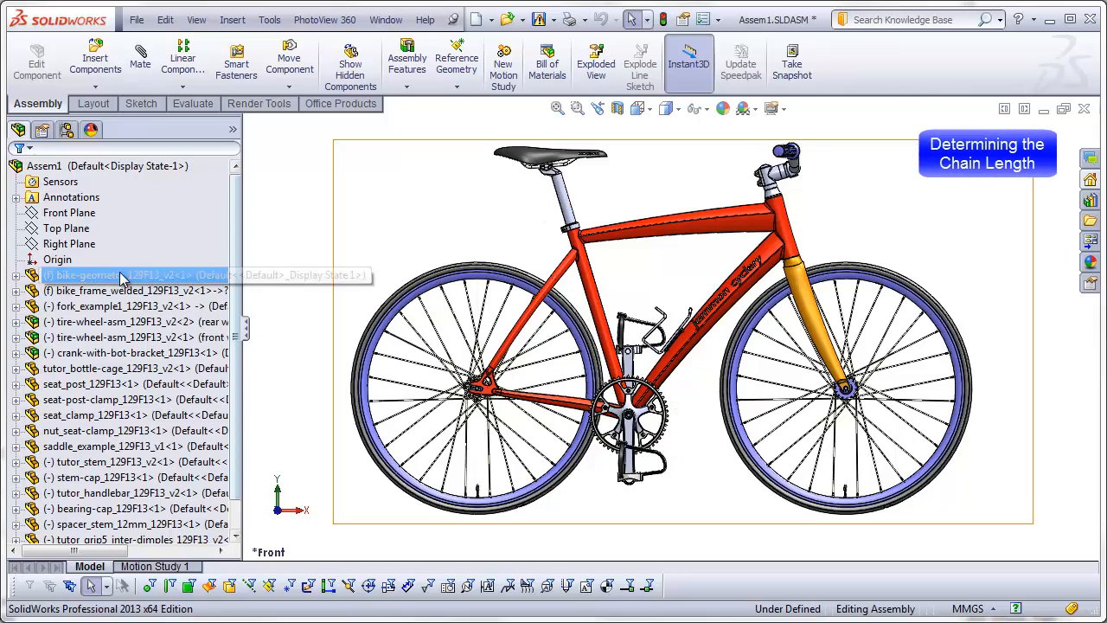
Turn on sketch visibility in the assembly to show the bike-geometry layout sketches over the bike.
left_click(311, 279)
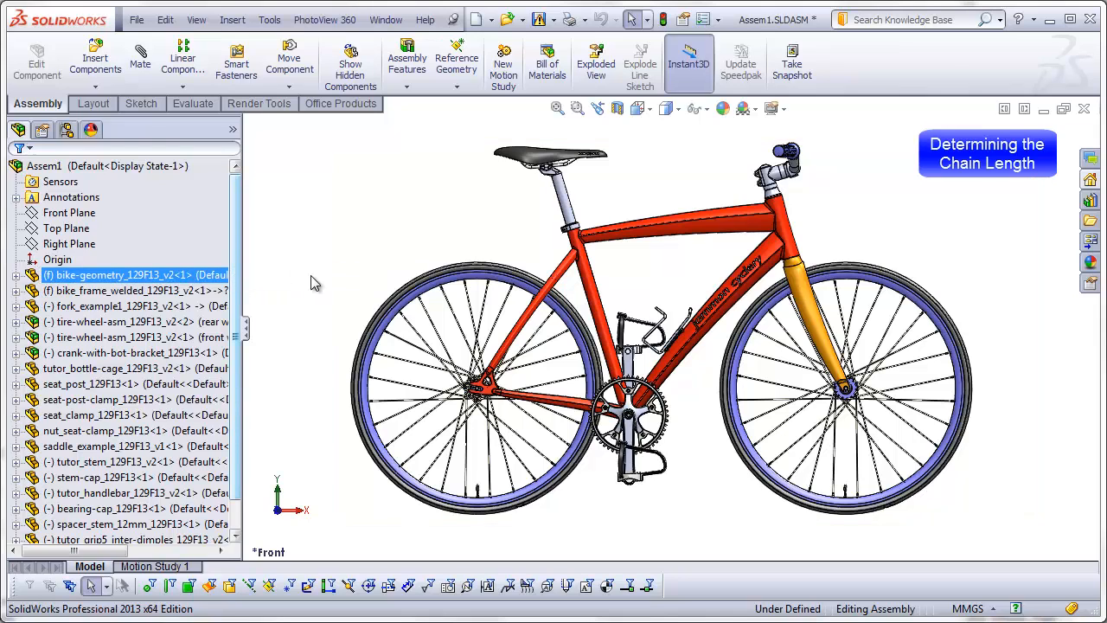
left_click(196, 19)
left_click(244, 103)
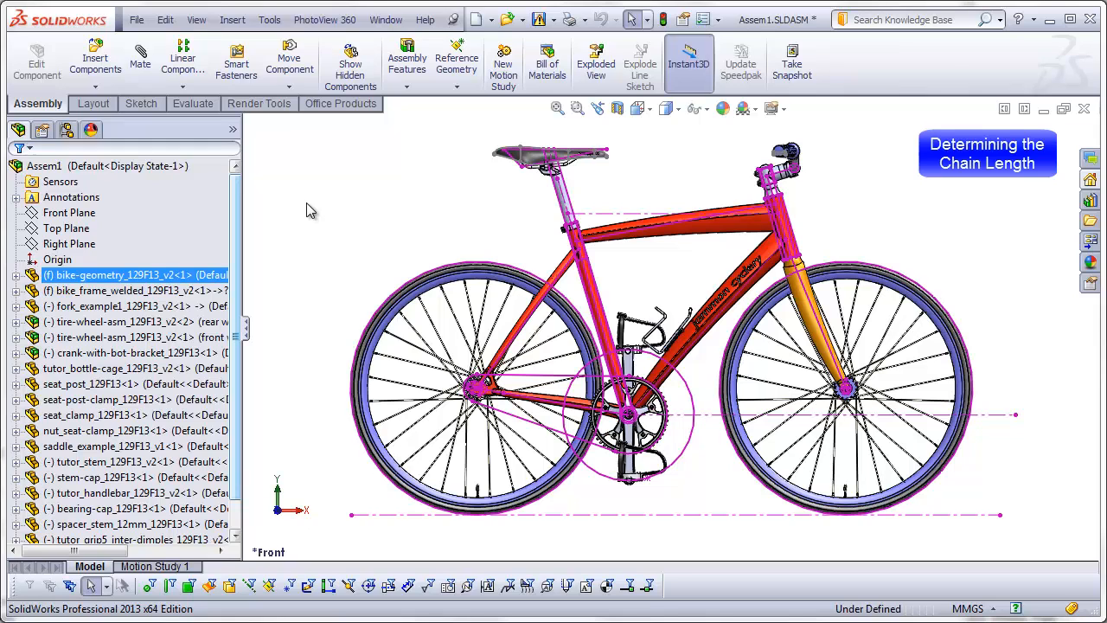
left_click(345, 245)
Open the bike-geometry_129F13_v2 part on its own and inspect the position of its chain plane.
right_click(205, 275)
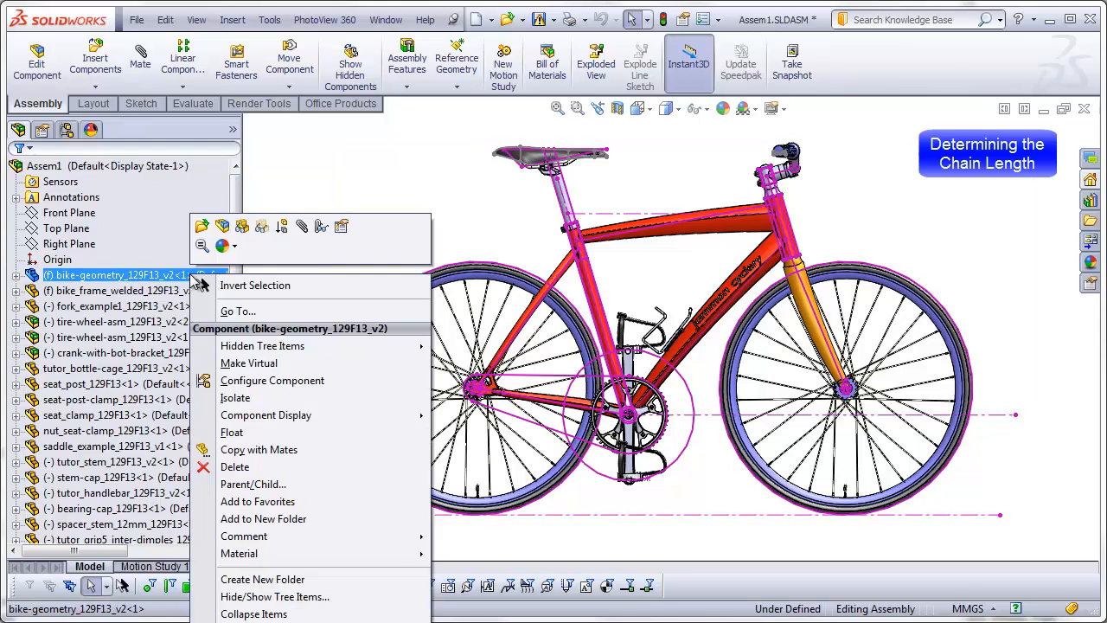
left_click(199, 222)
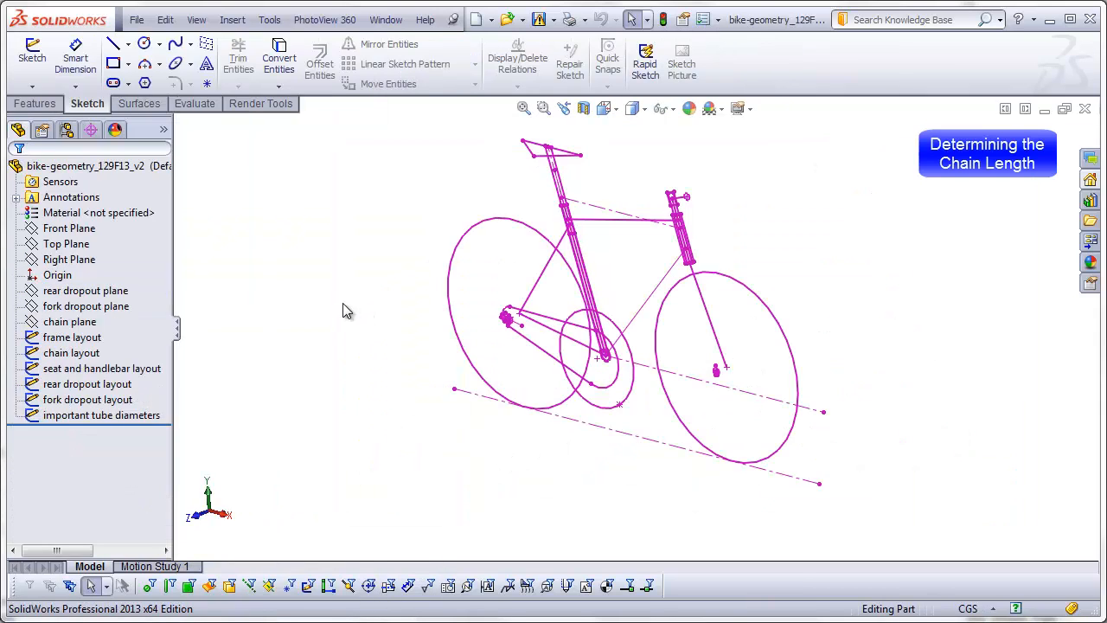
left_click(86, 323)
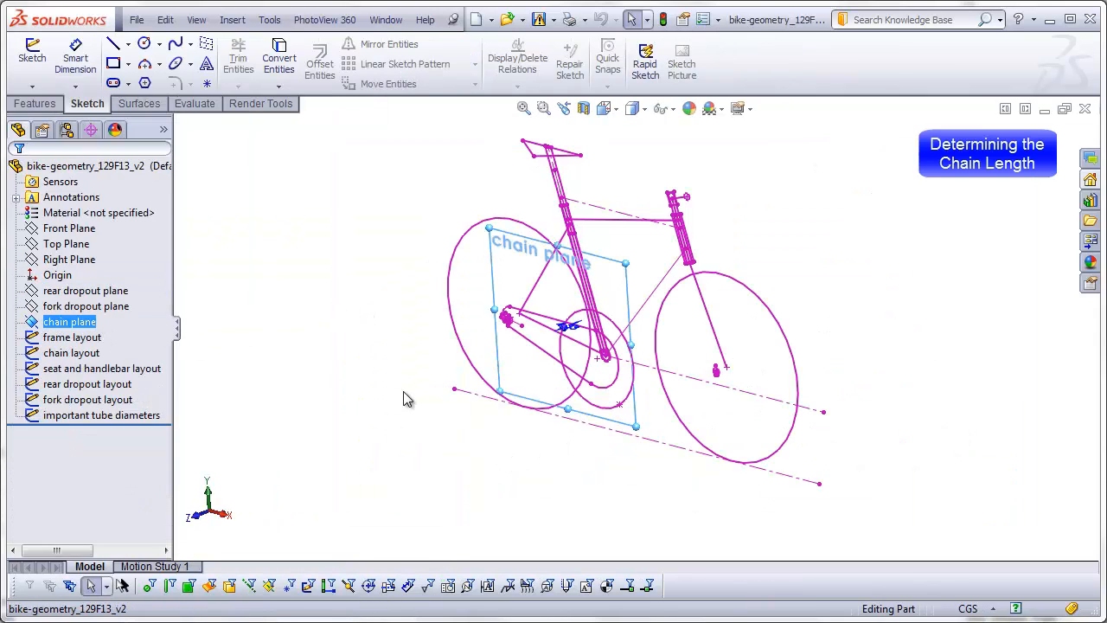
middle_click_drag(406, 395, 347, 365)
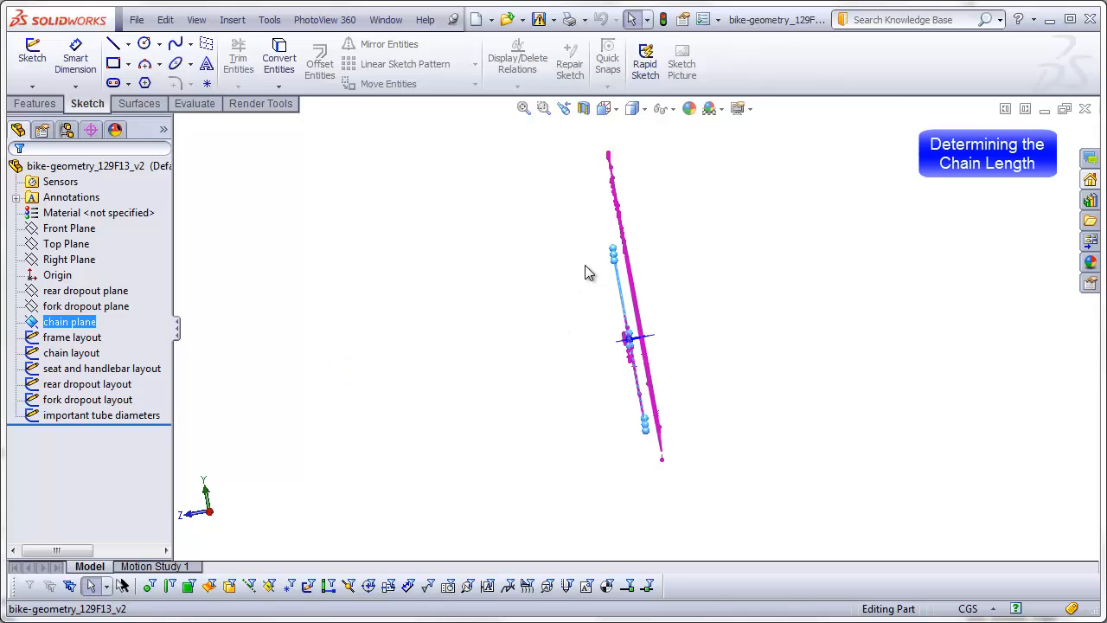
key("ctrl+8")
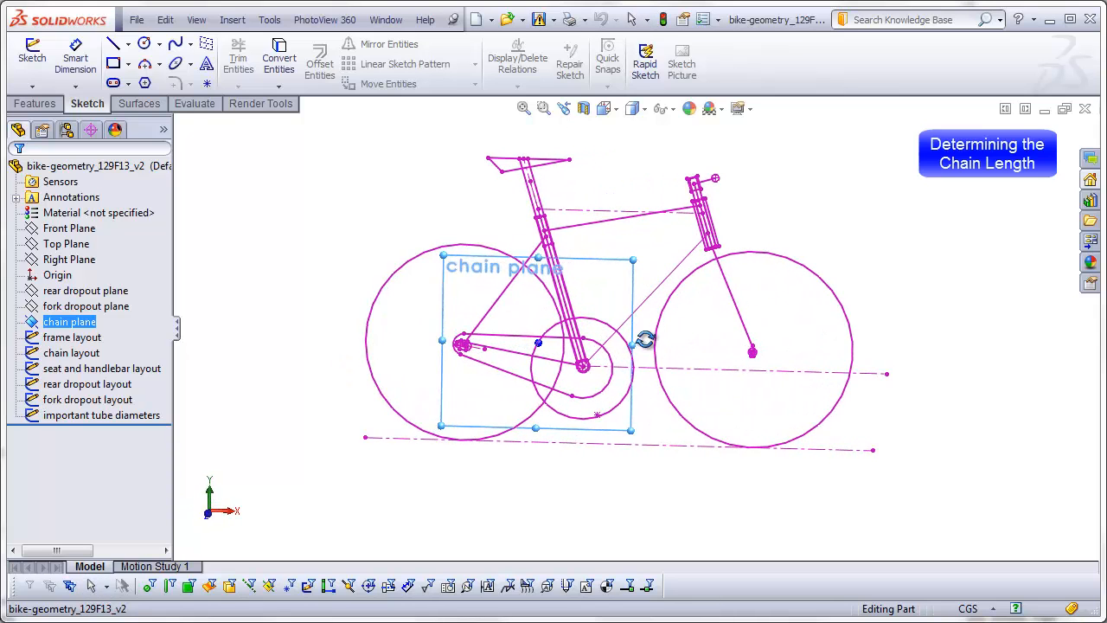
left_click(303, 364)
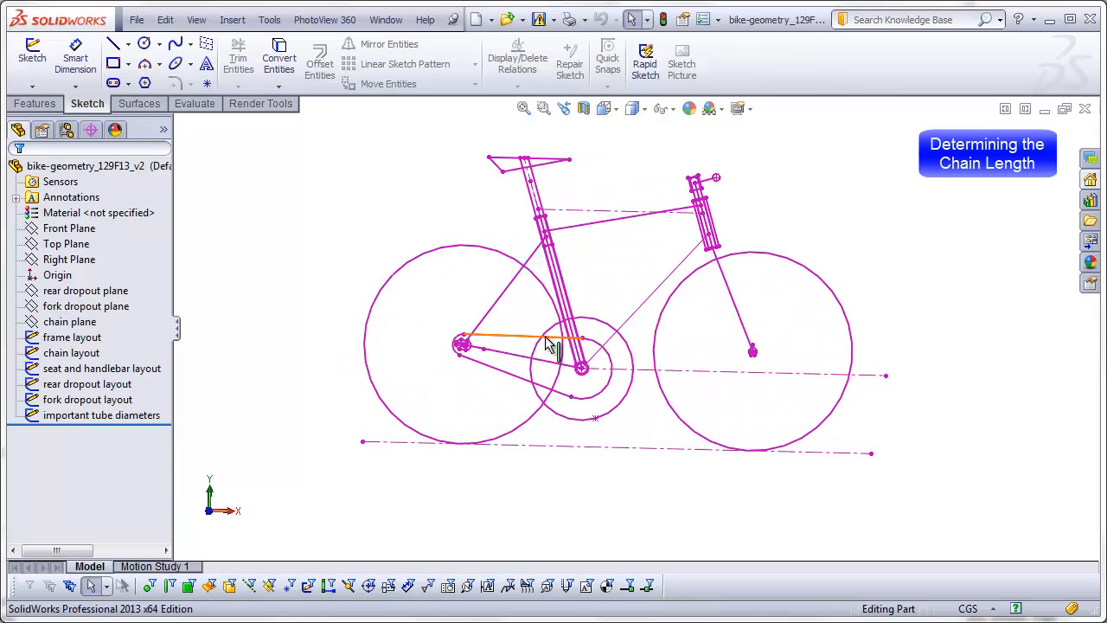
Display the frame layout sketch's dimensions and read the chainstay length (CS) between rear axle and bottom bracket.
scroll(523, 337, "down", 5)
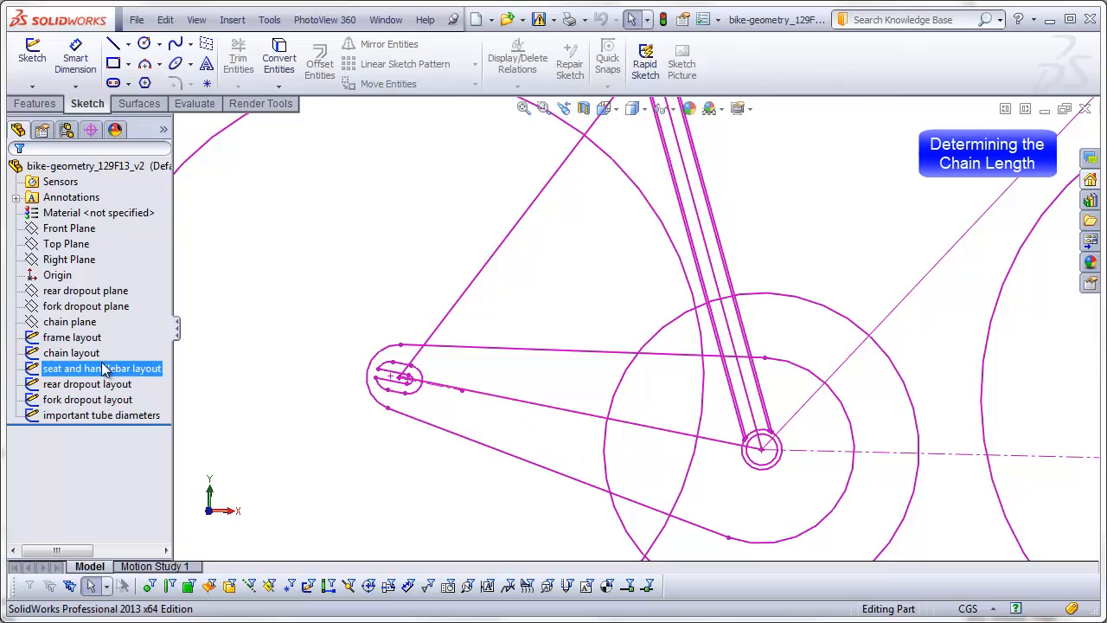
left_click(86, 337)
double_click(84, 341)
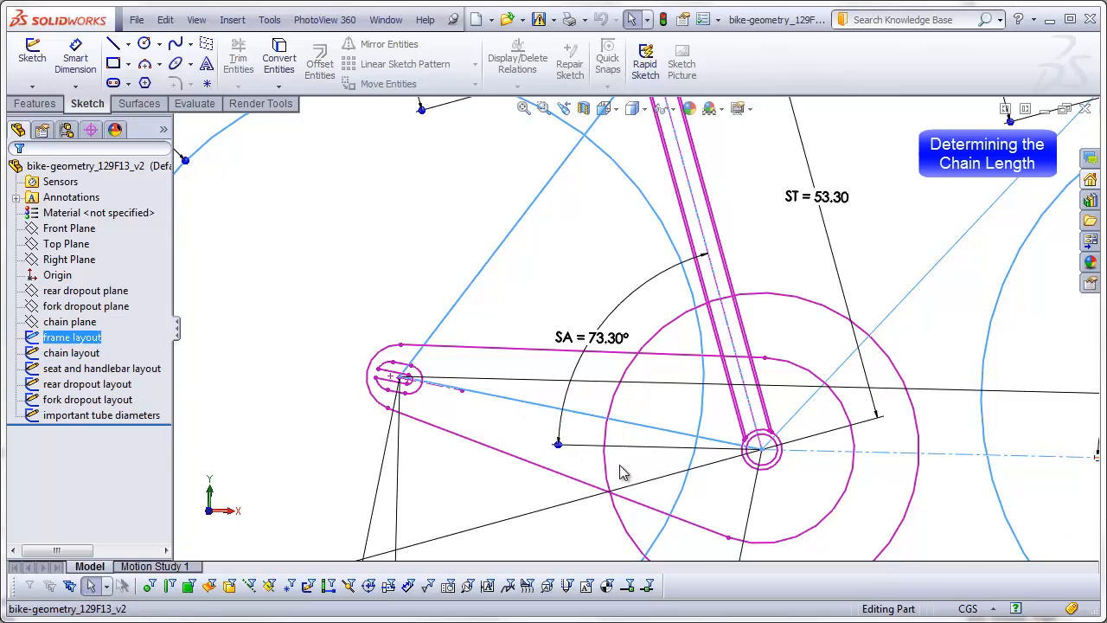
key("z")
key("z")
key("z")
key("z")
key("z")
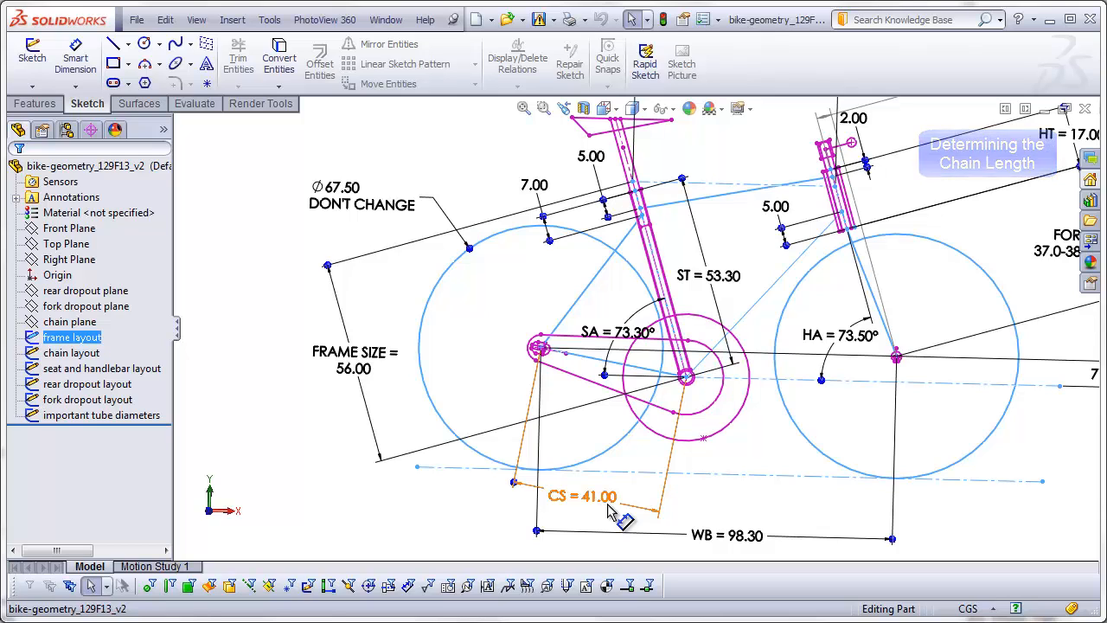
left_click(414, 192)
Open the part chain_129F13.SLDPRT from the DSID129-FA13_bike_components_kit folder.
left_click(137, 19)
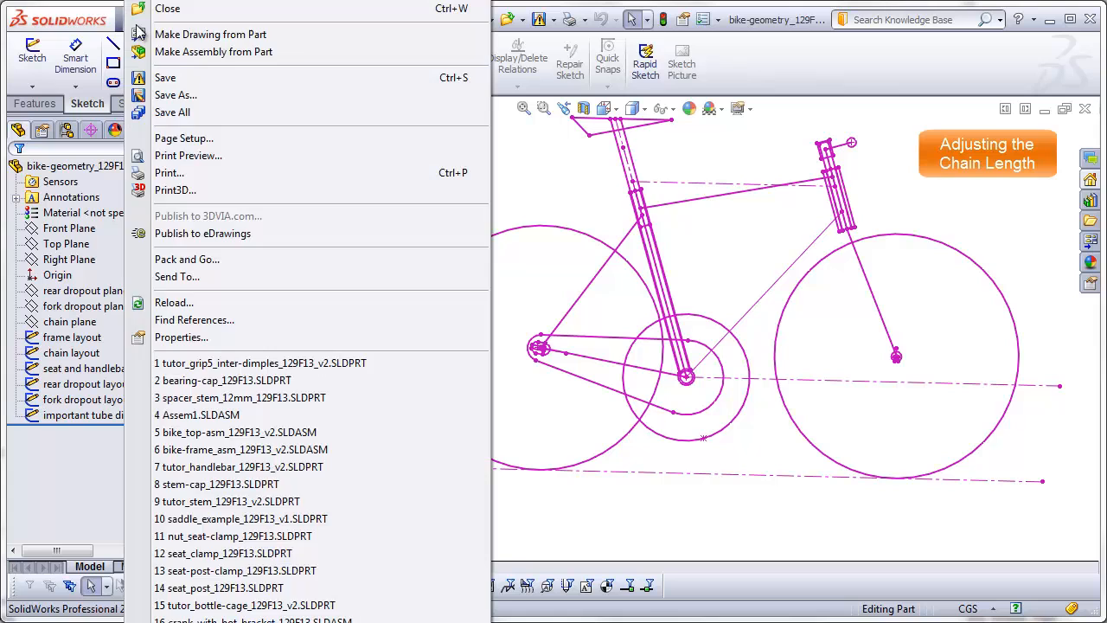
left_click(166, 3)
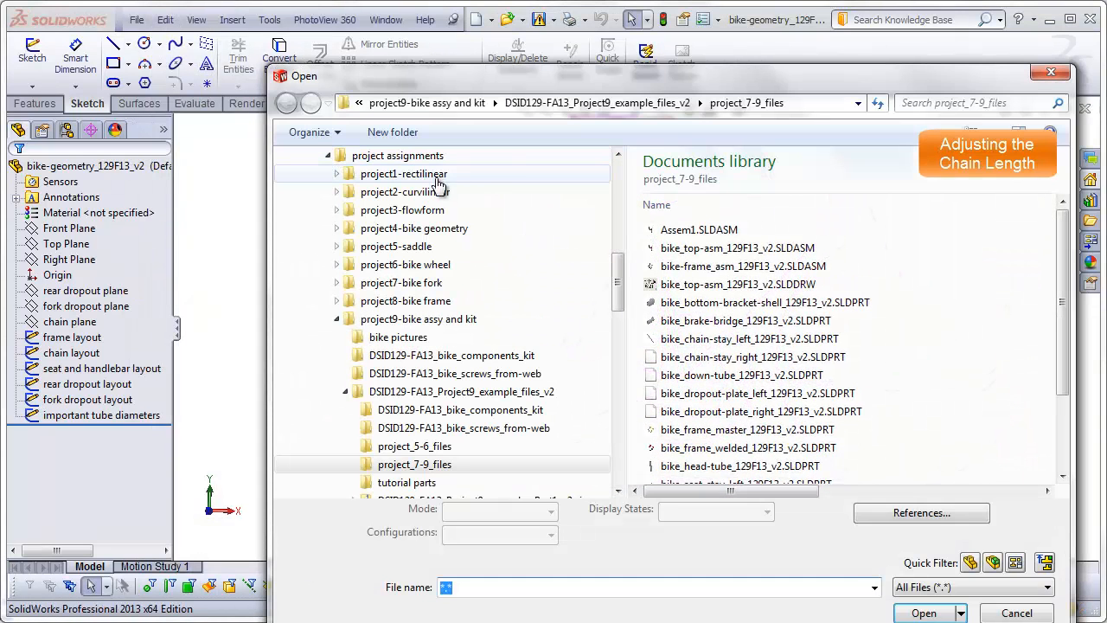
left_click(578, 103)
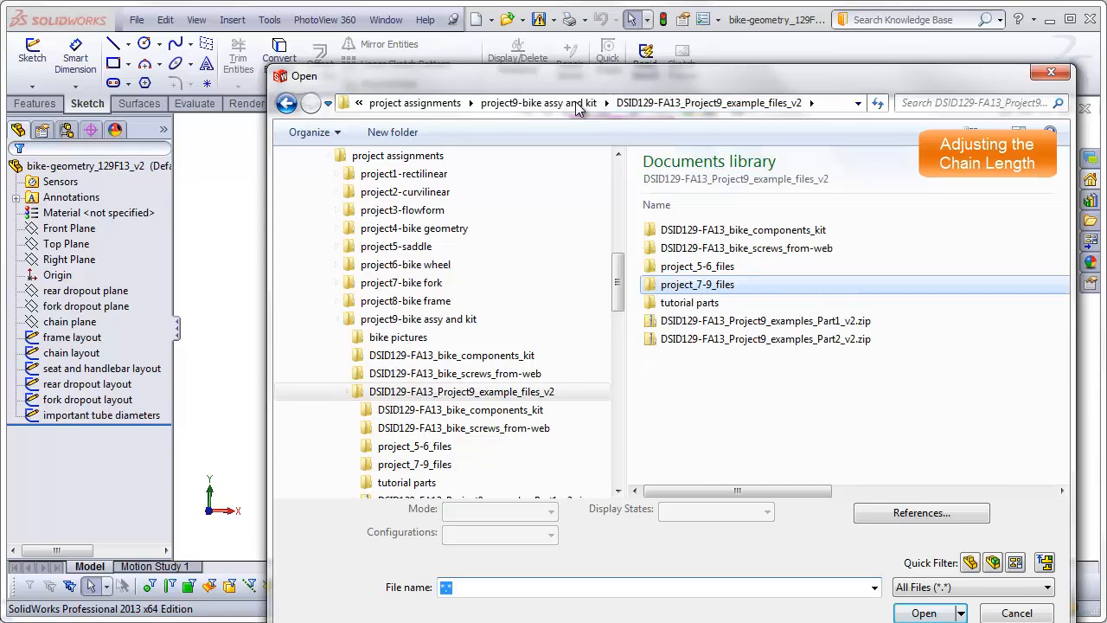
double_click(732, 228)
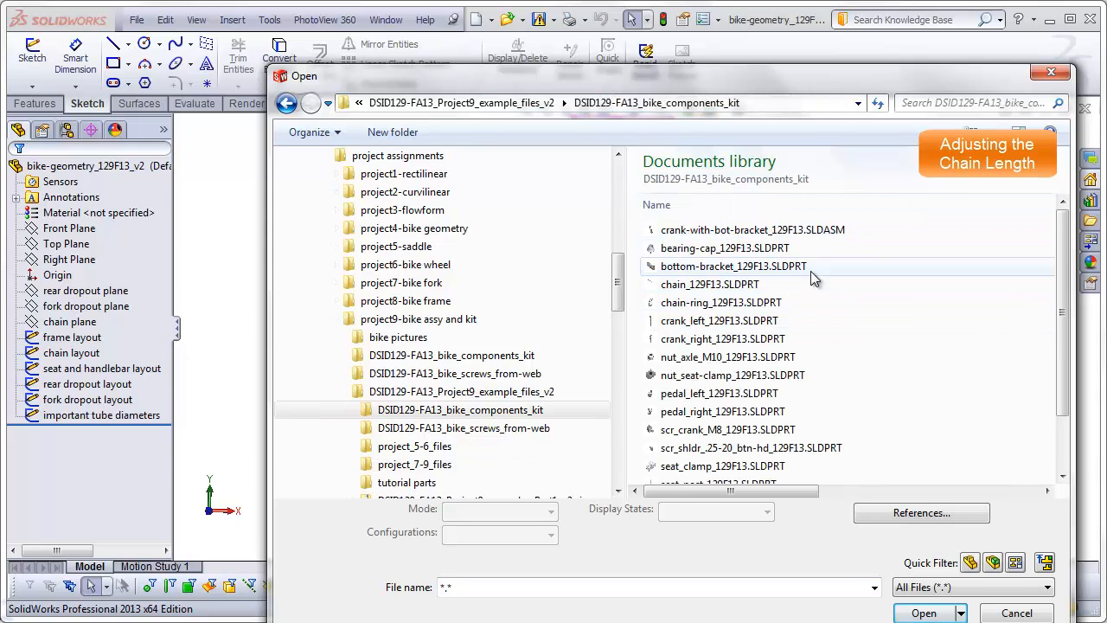
double_click(723, 286)
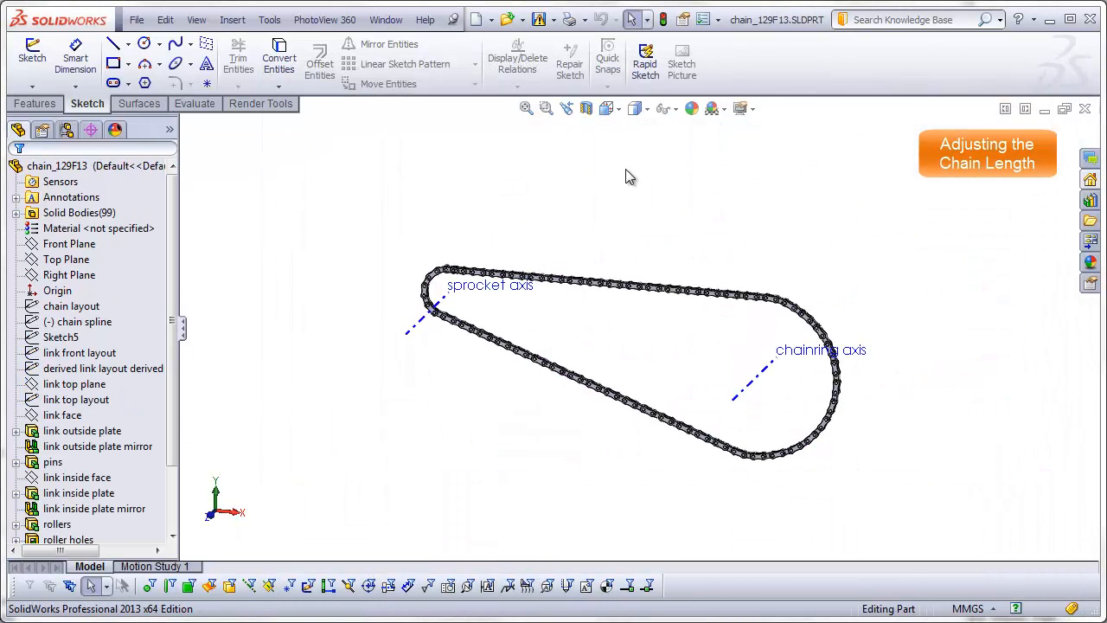
In the chain layout sketch, set the distance between the sprocket and chainring centres to 420 mm and exit the sketch.
key("ctrl+1")
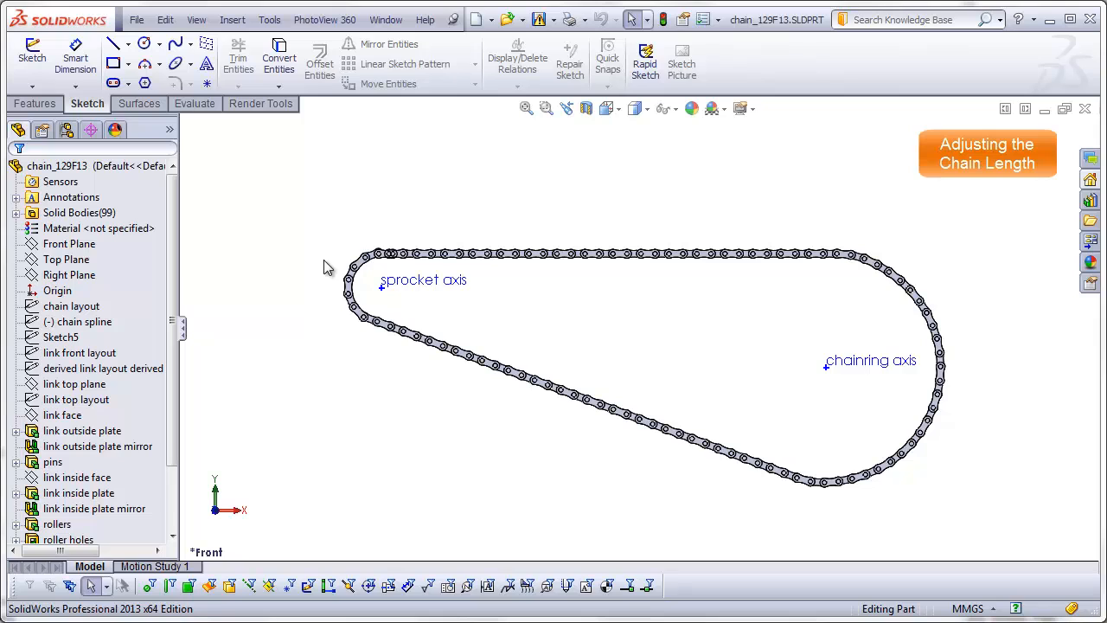
left_click(92, 308)
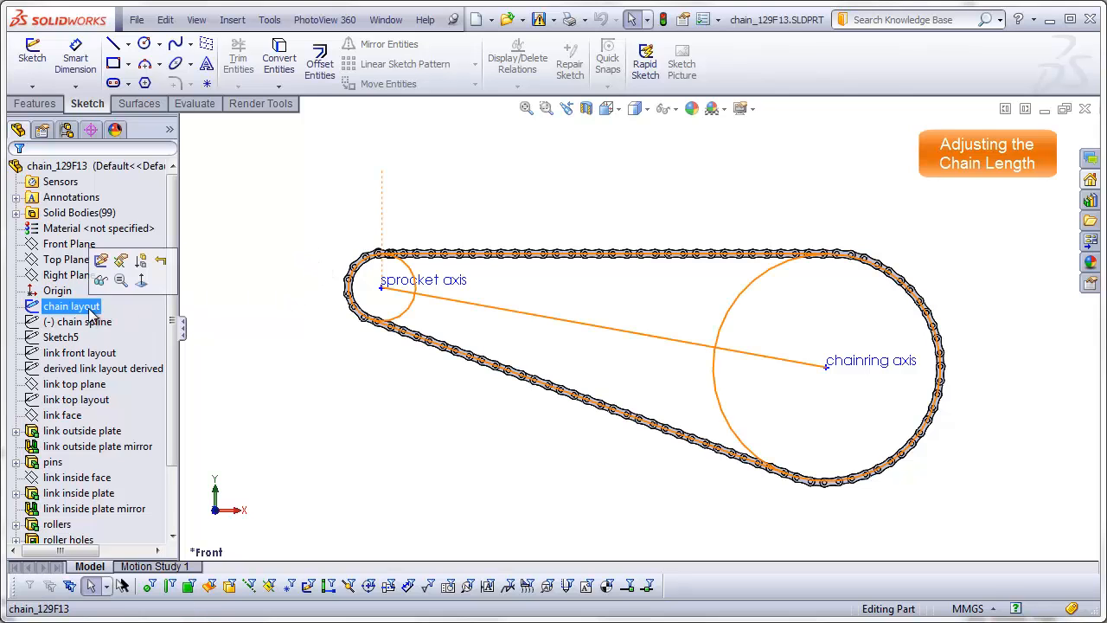
left_click(101, 261)
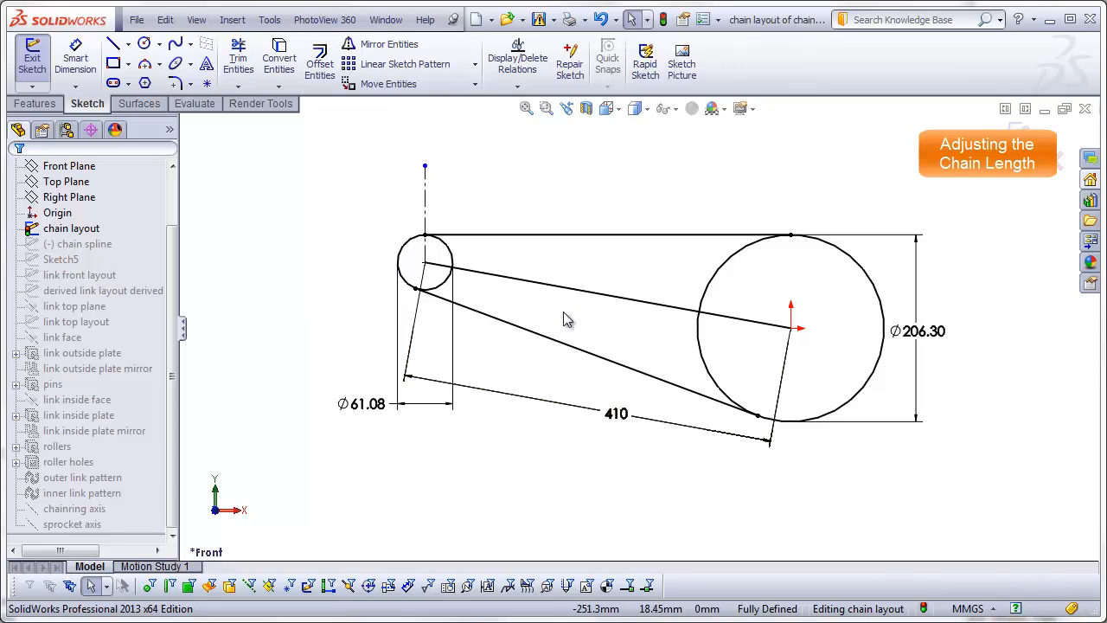
double_click(625, 424)
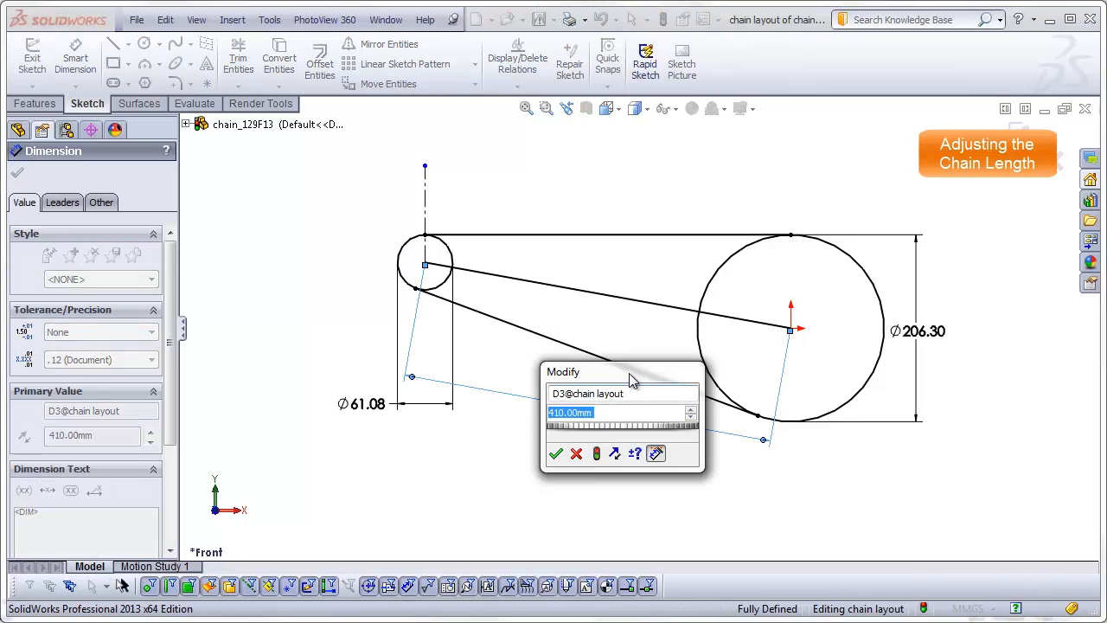
left_click_drag(632, 381, 584, 406)
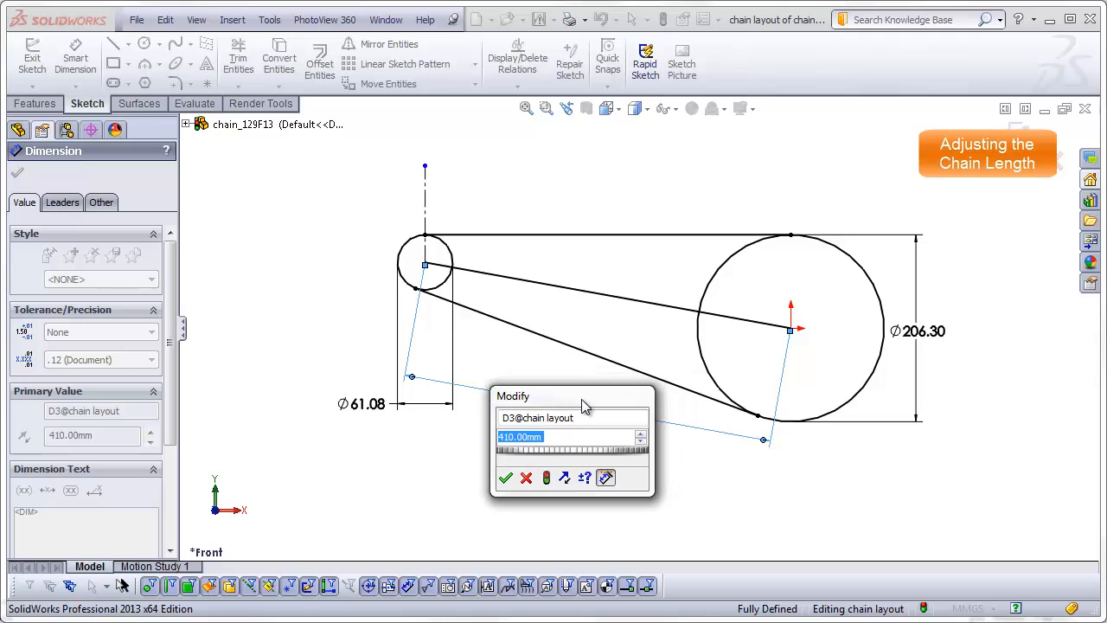
left_click(641, 437)
left_click(506, 480)
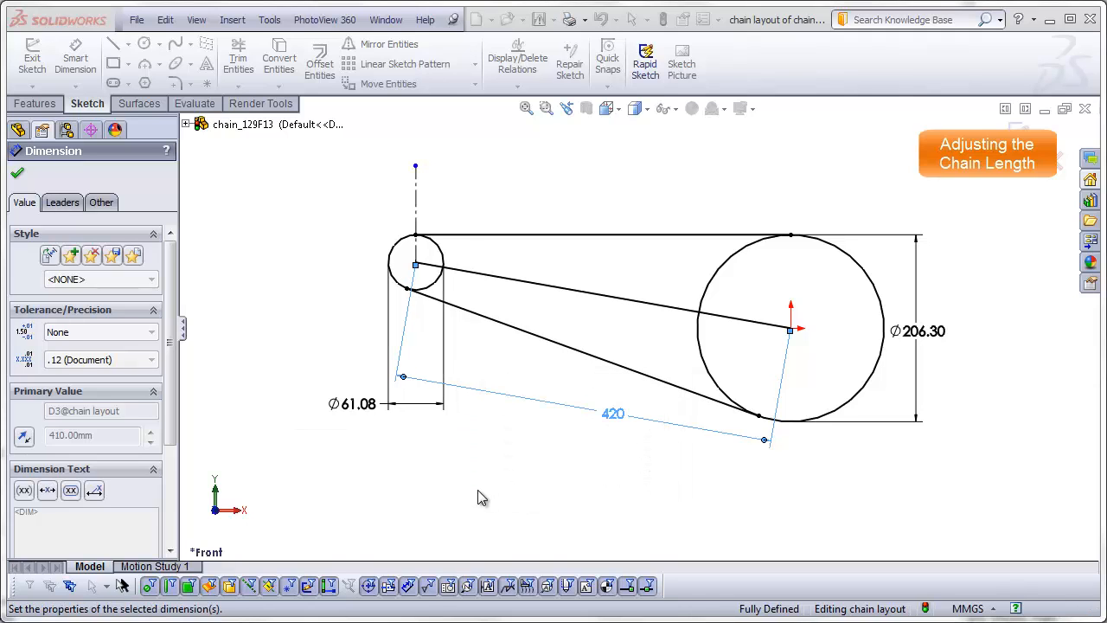
left_click(480, 497)
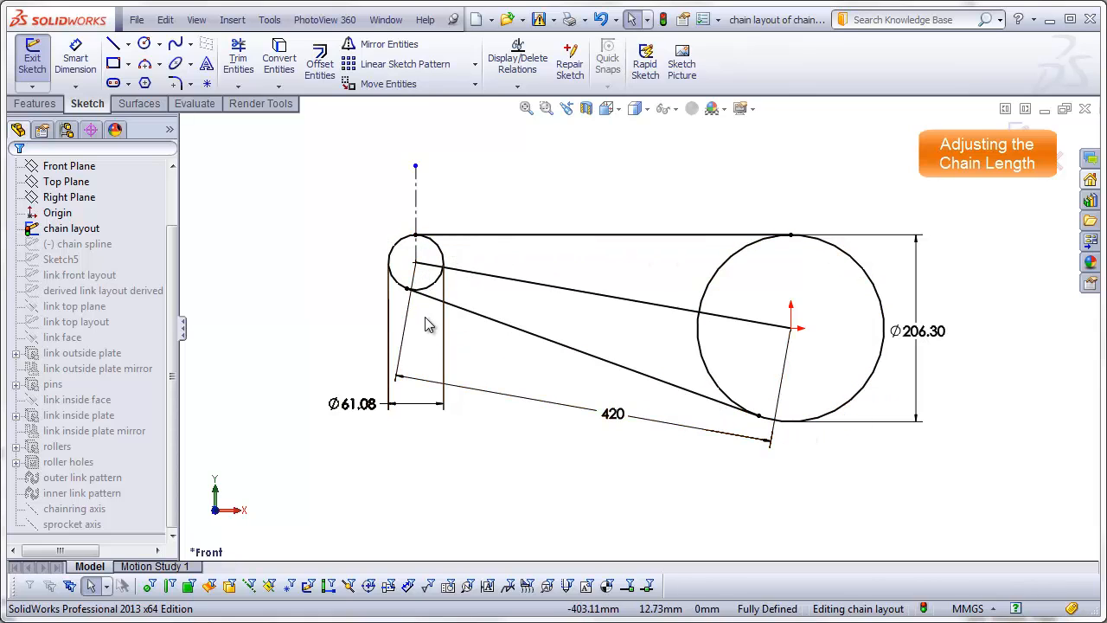
left_click(1009, 142)
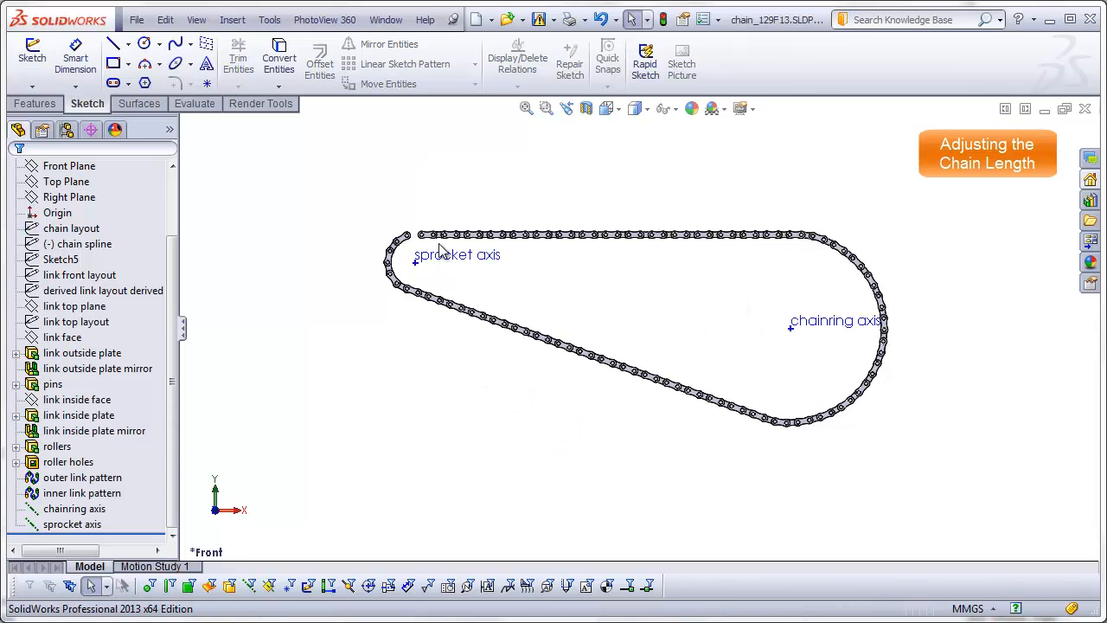
Set the inner link pattern to 50 instances to bridge the chain gap above the sprocket axis.
scroll(458, 249, "down", 5)
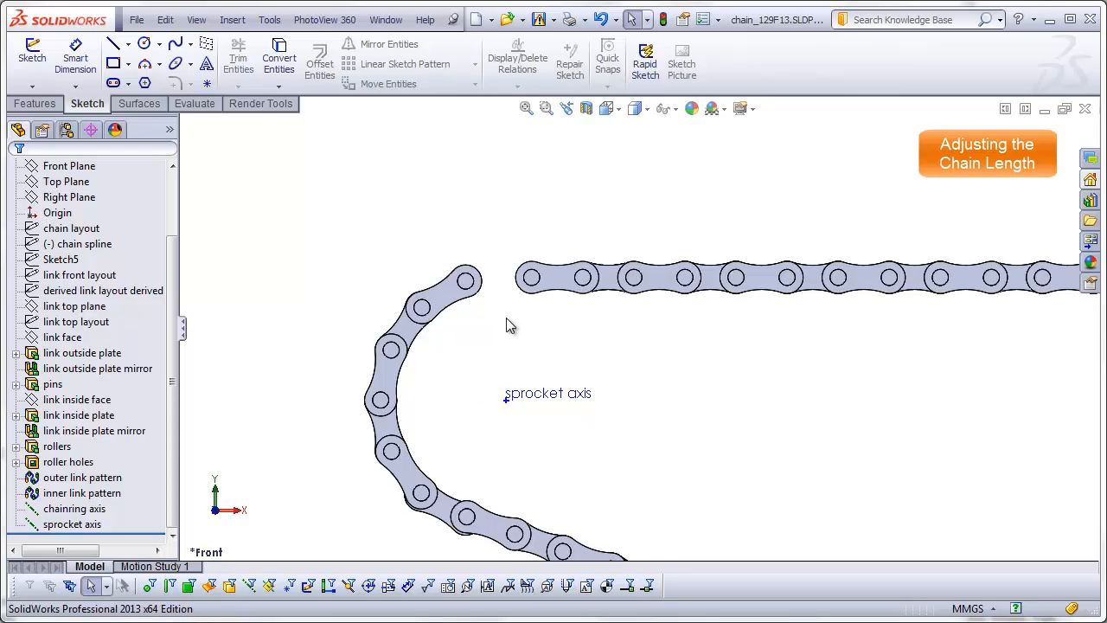
middle_click_drag(507, 326, 517, 484)
scroll(511, 315, "down", 1)
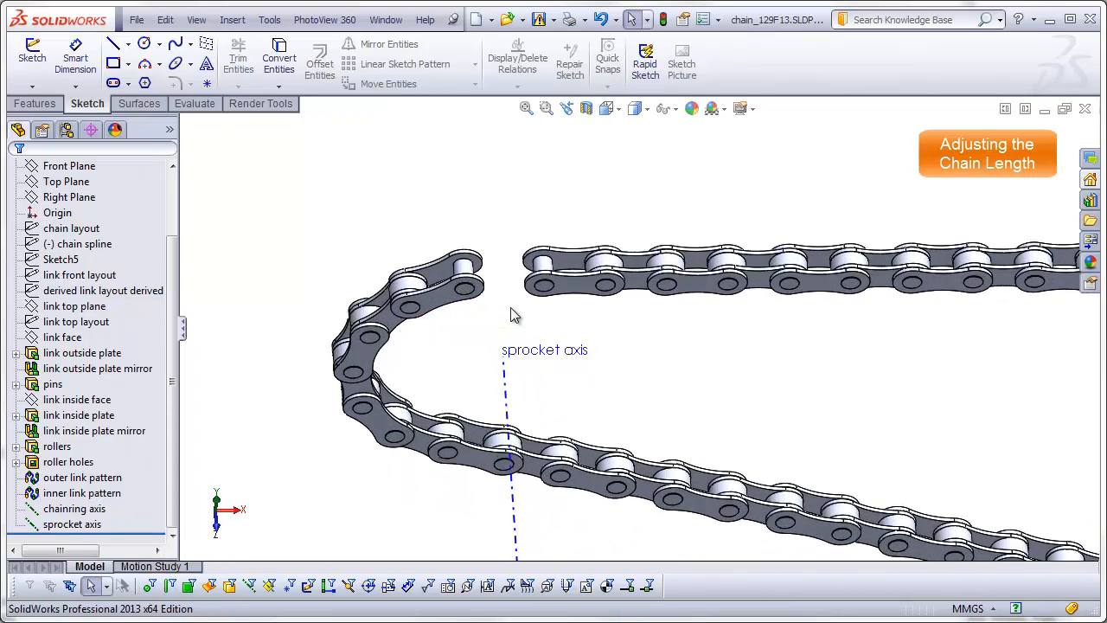
middle_click_drag(508, 282, 437, 305)
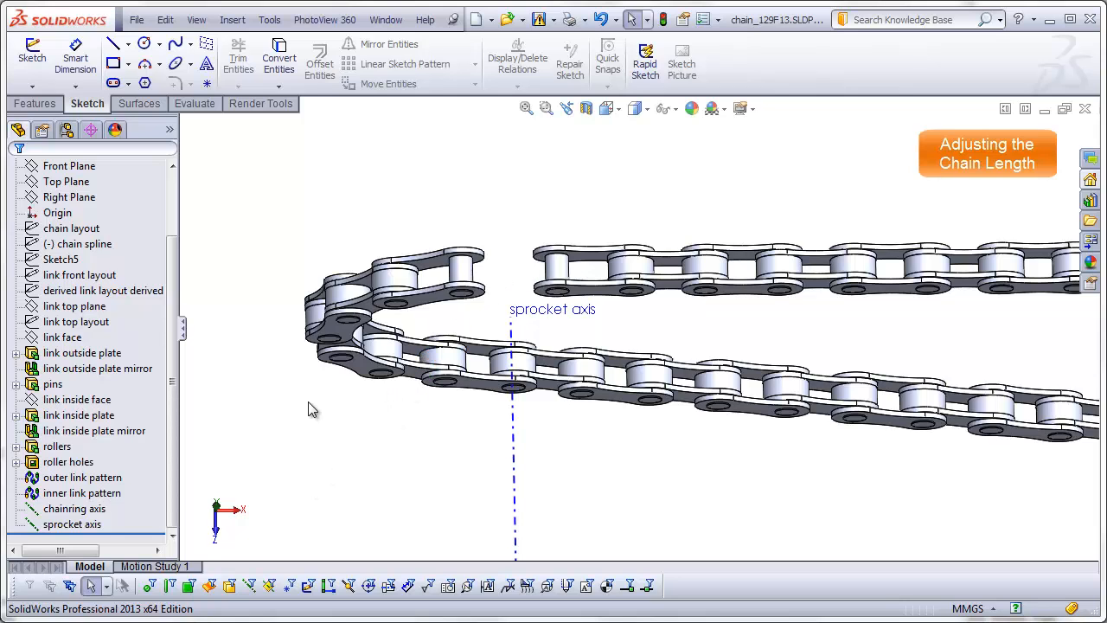
right_click(86, 492)
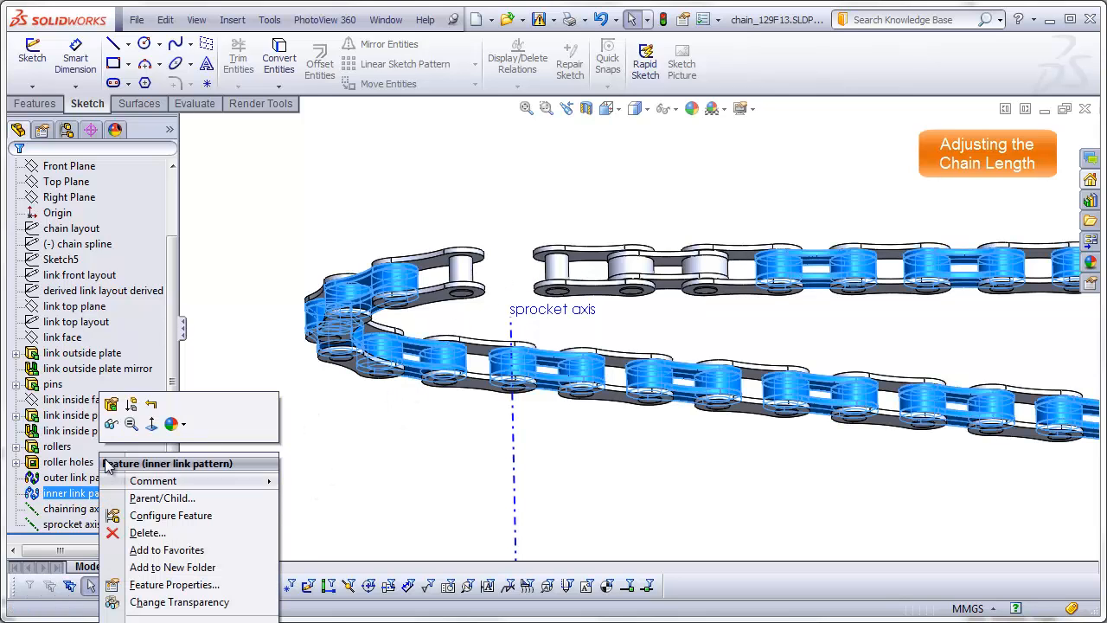
left_click(111, 423)
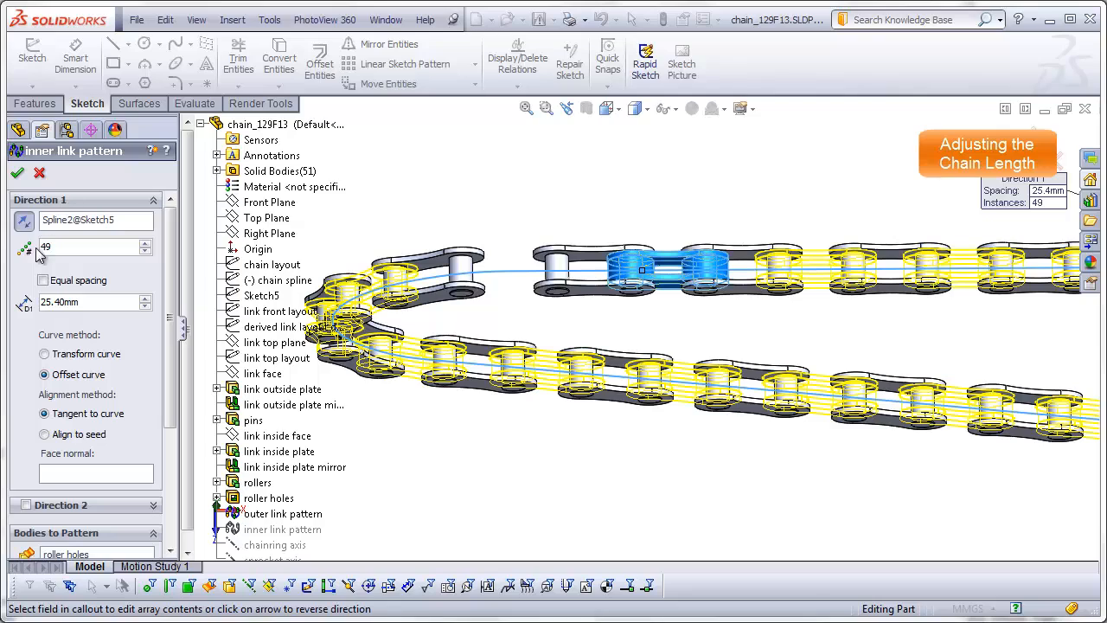
left_click(146, 246)
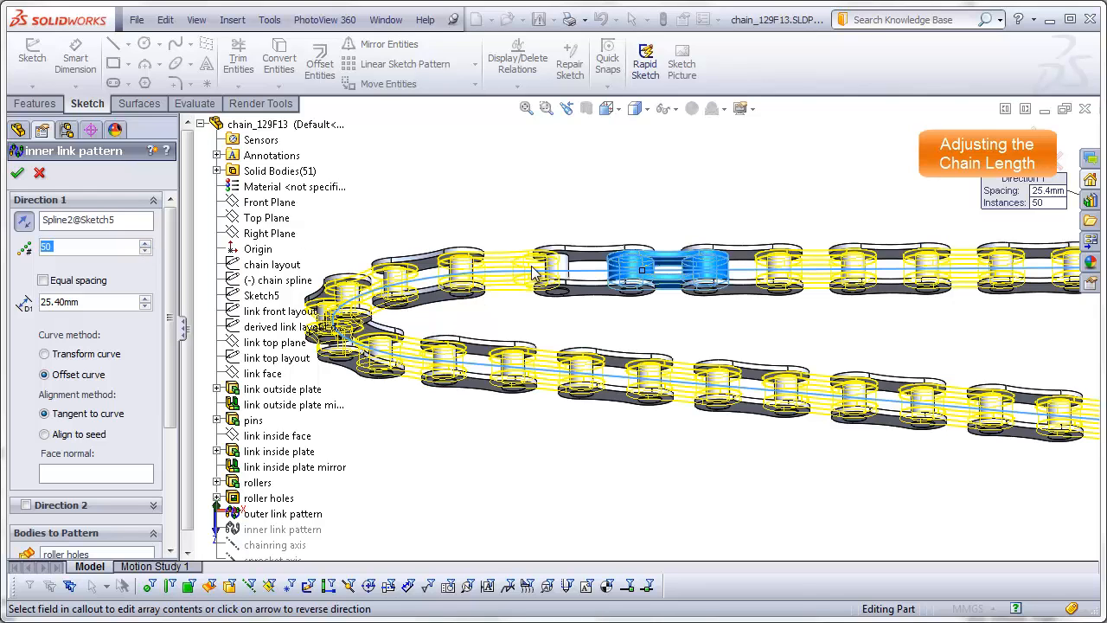
left_click(17, 174)
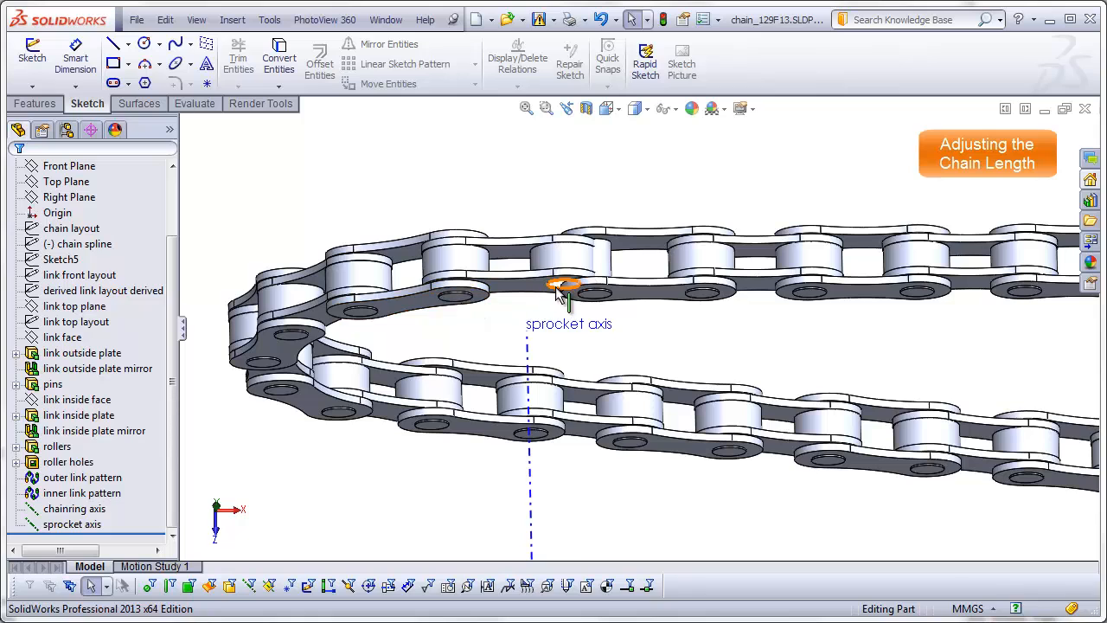
Examine the chain joint near the sprocket axis and which links the outer and inner link patterns cover.
middle_click_drag(611, 330, 605, 288)
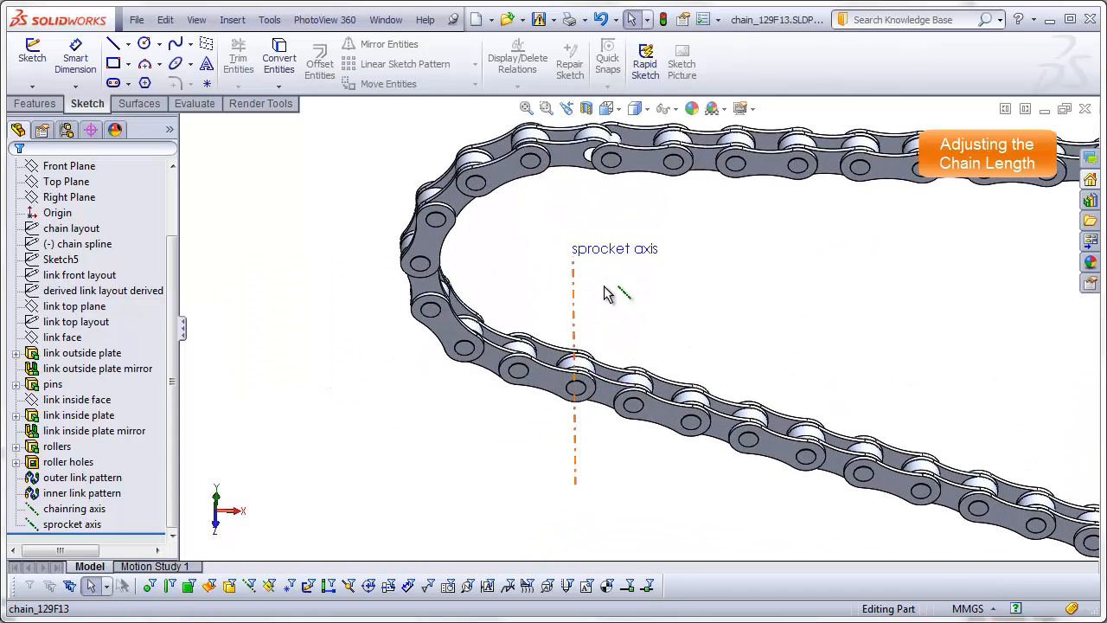
scroll(606, 286, "up", 1)
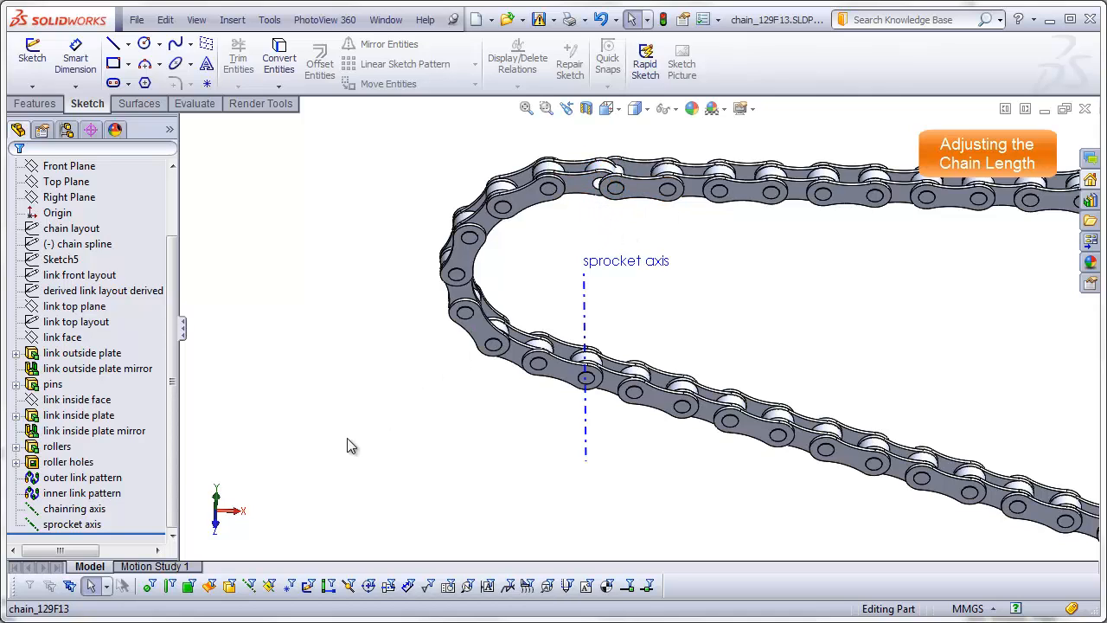
left_click(95, 477)
left_click(95, 493)
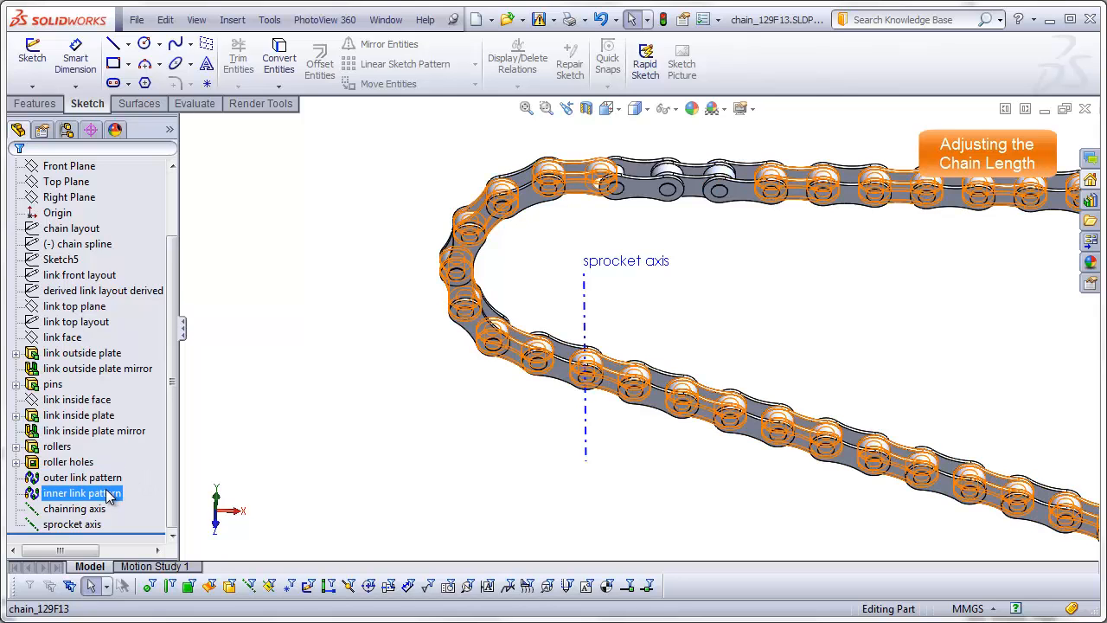
left_click(638, 290)
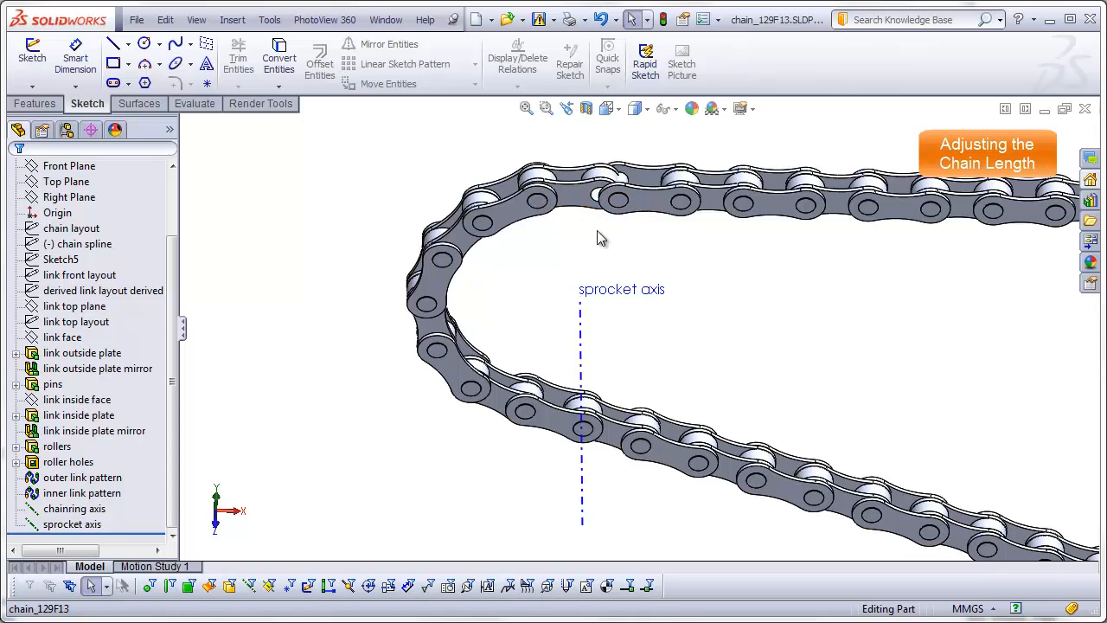
In the chain layout sketch, set the distance between the sprocket and chainring centres to 400 mm and exit the sketch.
key("ctrl+1")
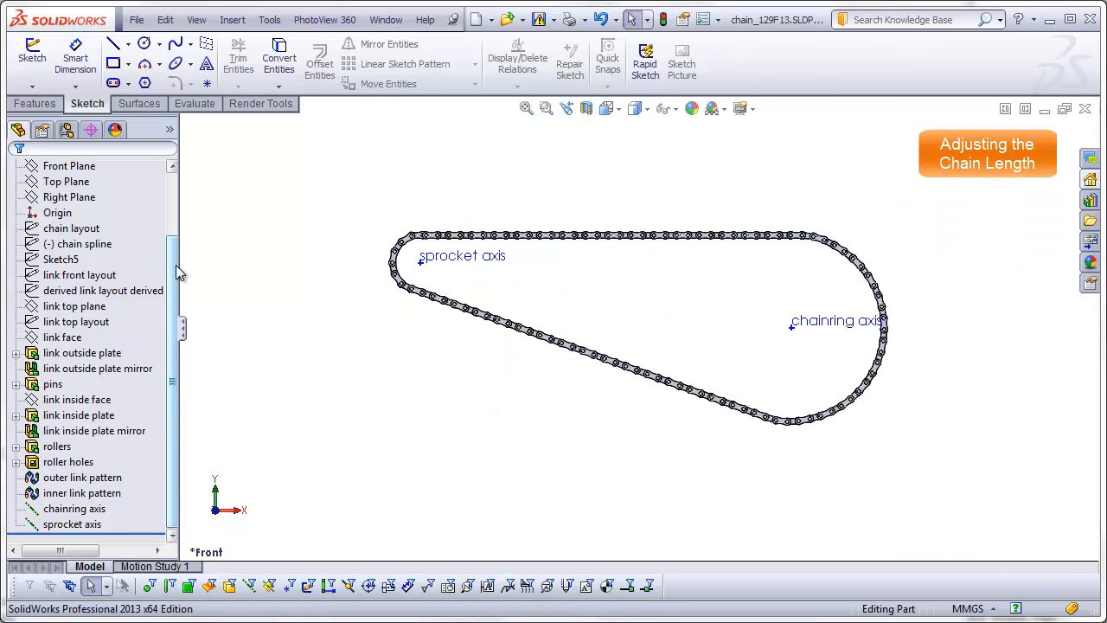
left_click_drag(176, 265, 175, 194)
left_click(86, 308)
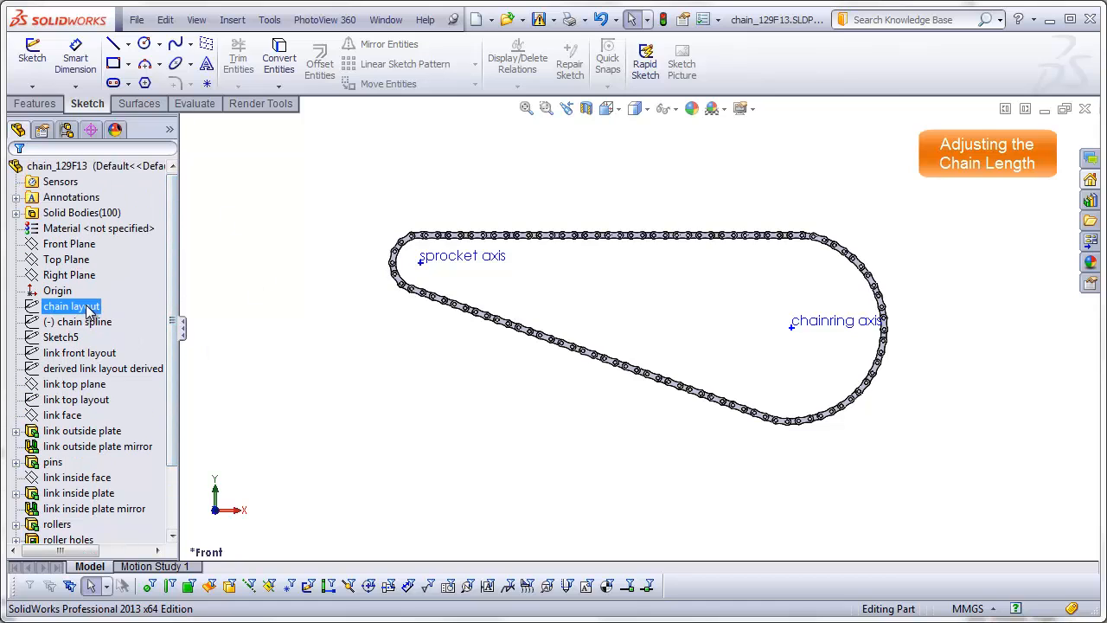
right_click(93, 312)
left_click(107, 251)
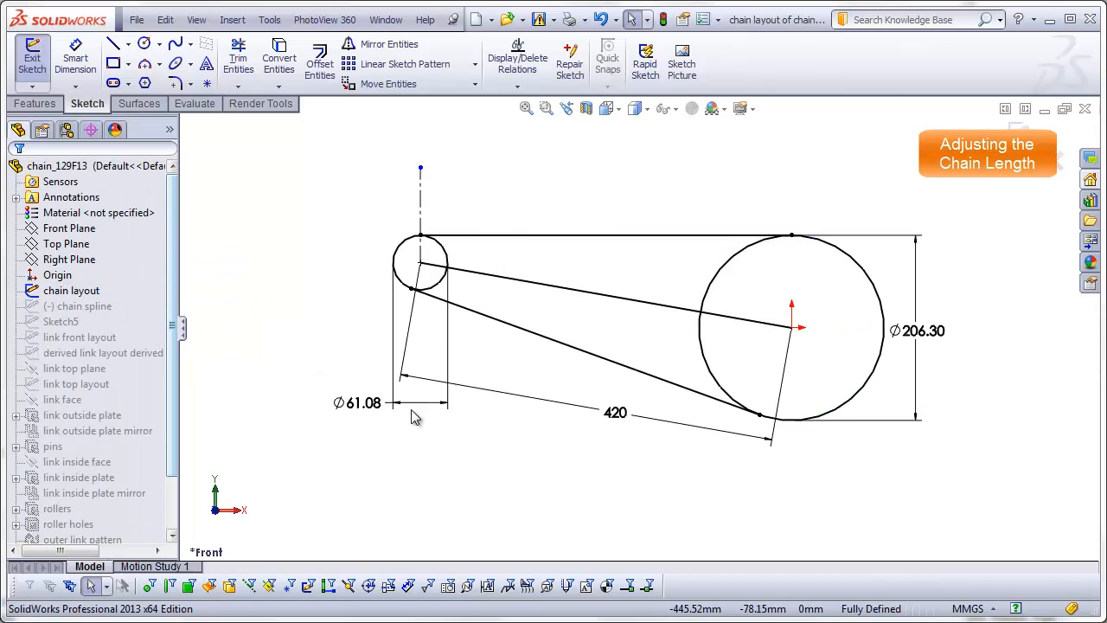
double_click(630, 431)
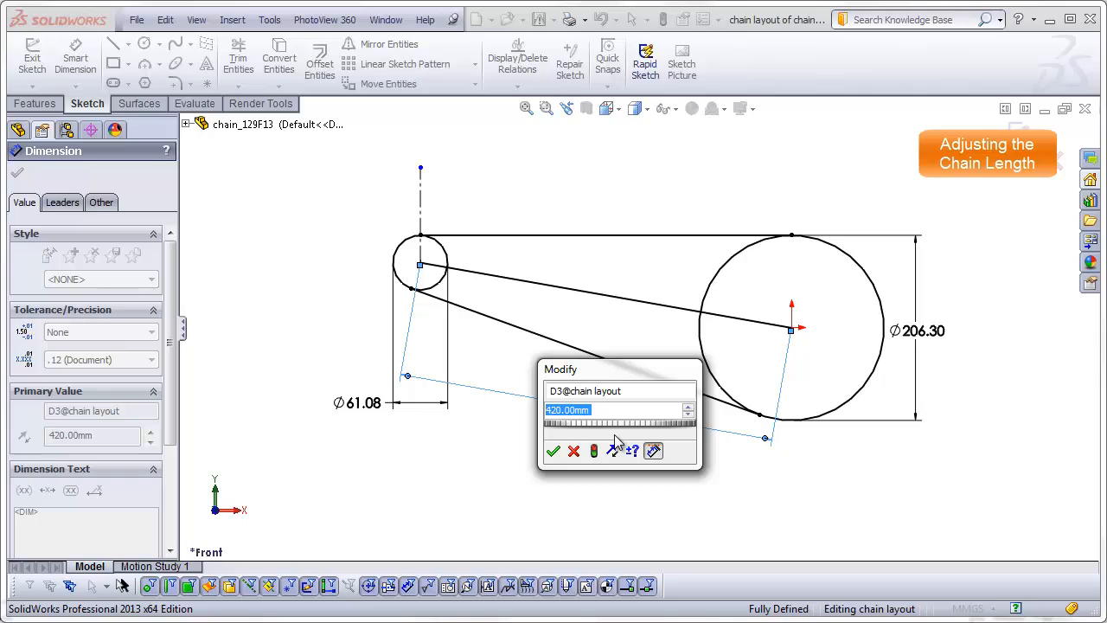
type("400")
key("Return")
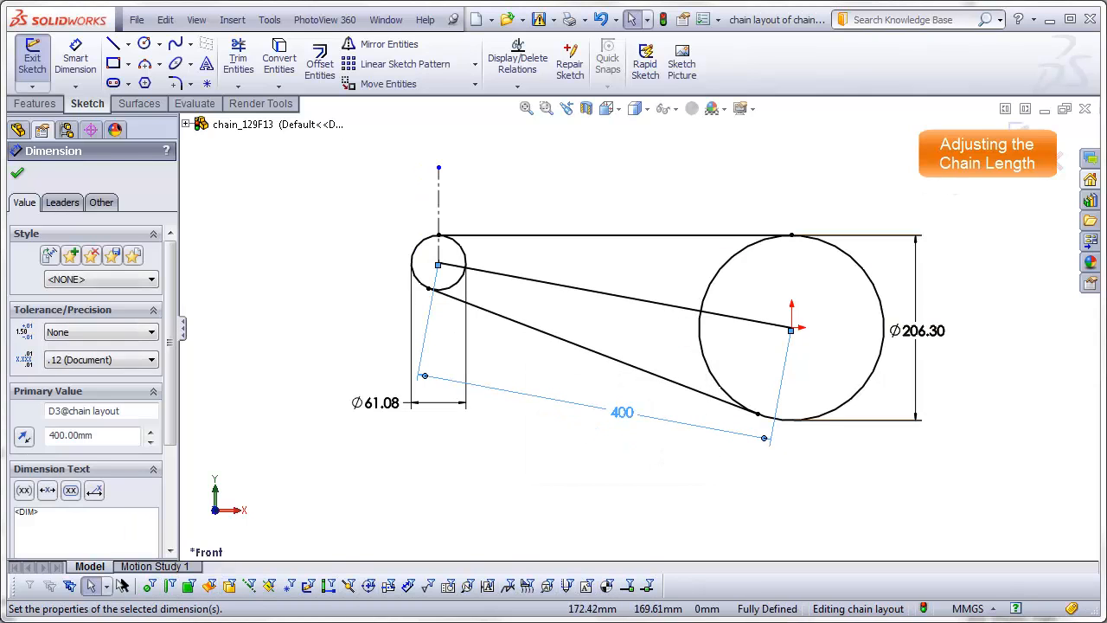
left_click(1019, 129)
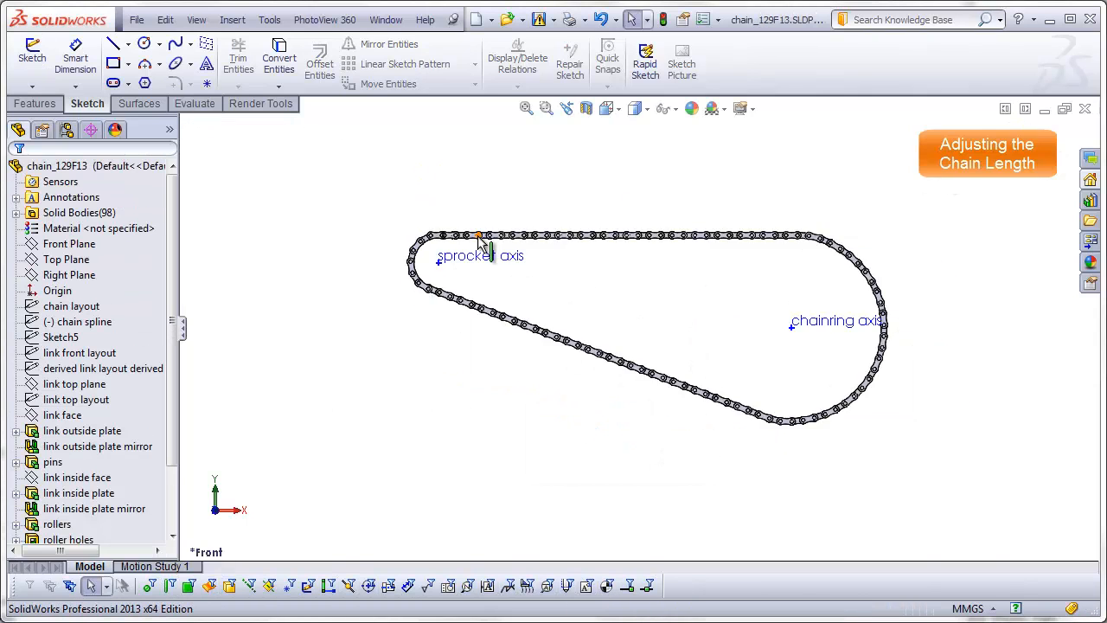
Reduce the inner link pattern's instance count to remove the overlapping inner link above the sprocket axis.
scroll(475, 230, "down", 7)
mouse_move(475, 240)
middle_mouse_down()
mouse_move(470, 319)
mouse_move(481, 307)
middle_mouse_up()
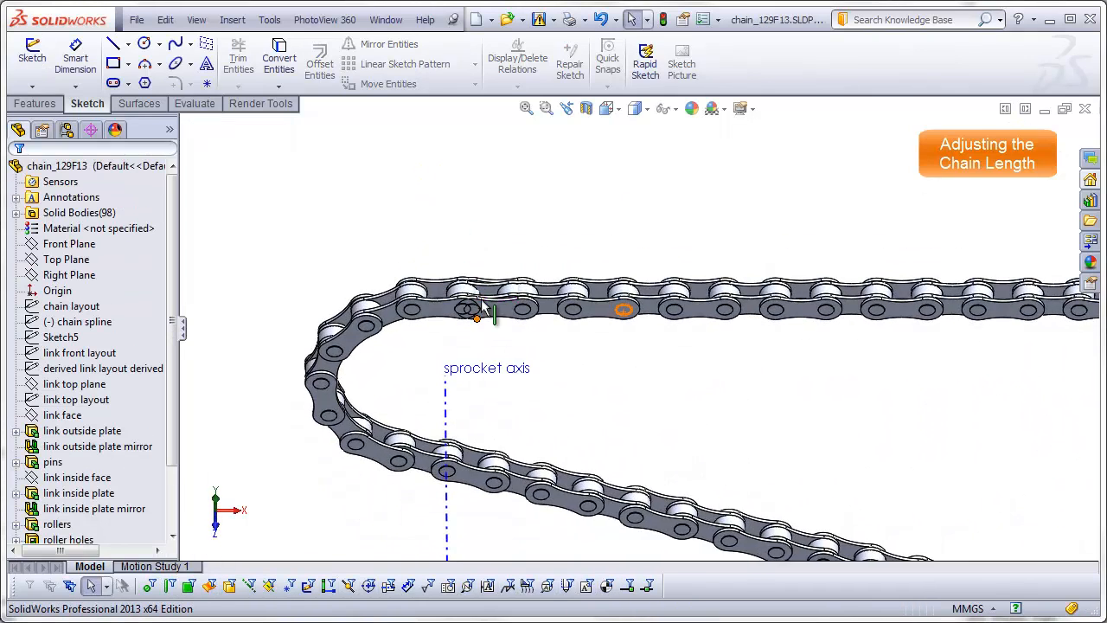
scroll(481, 307, "down", 4)
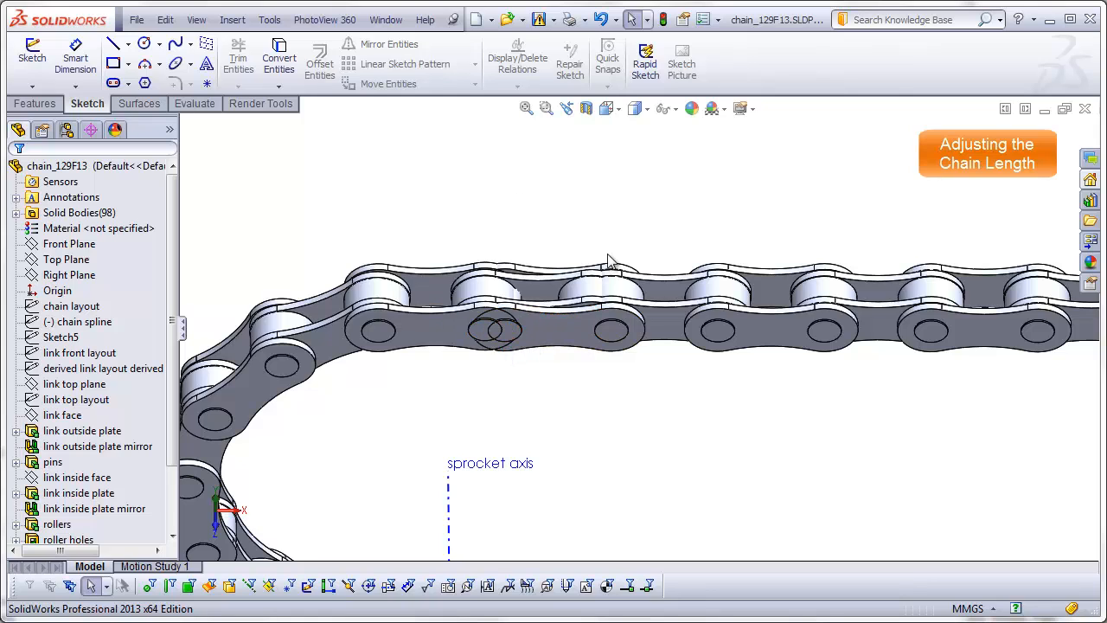
scroll(173, 510, "down", 2)
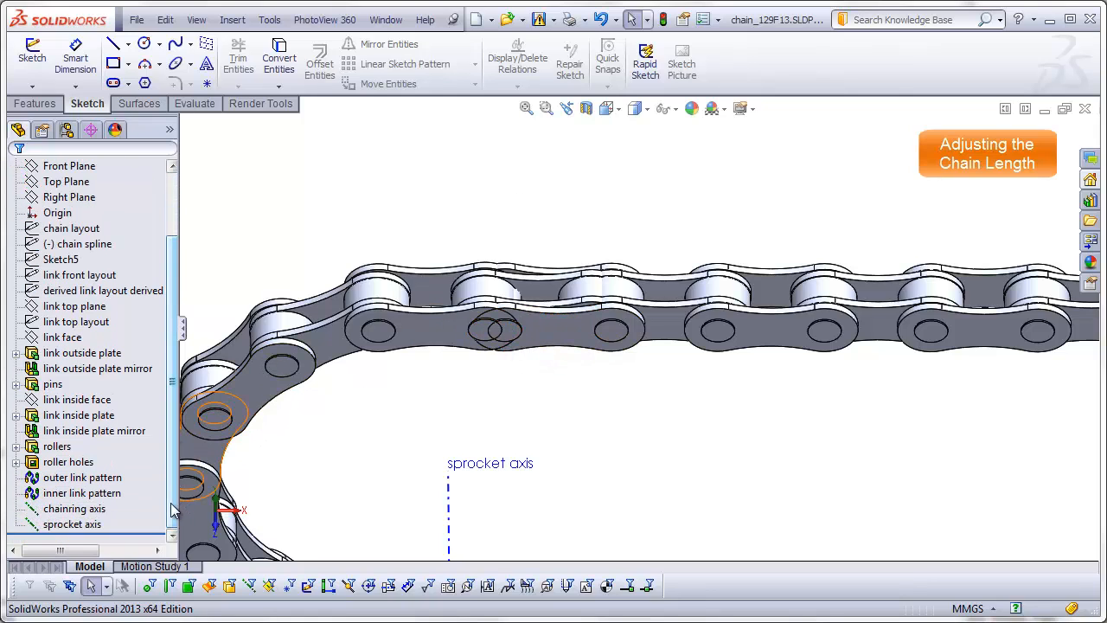
left_click(110, 495)
right_click(109, 500)
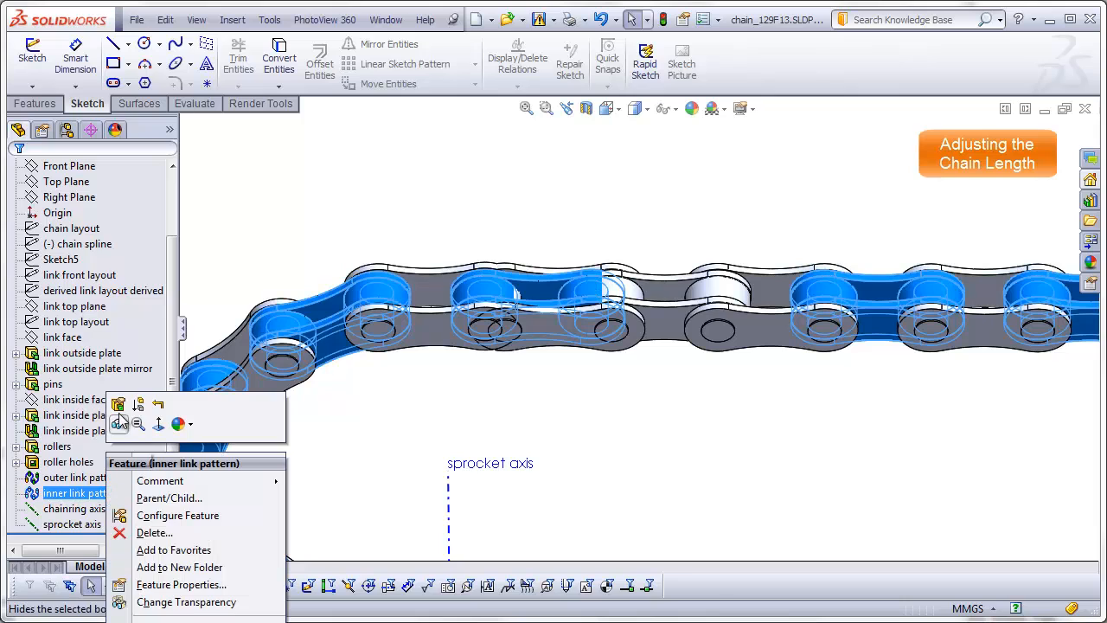
left_click(116, 401)
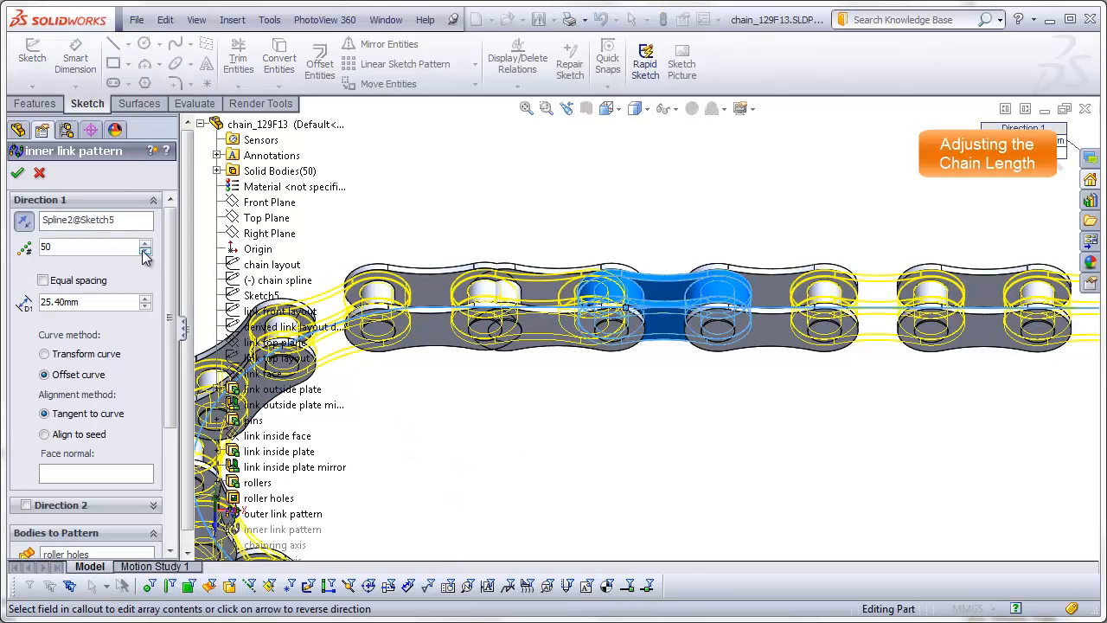
left_click(146, 252)
left_click(146, 252)
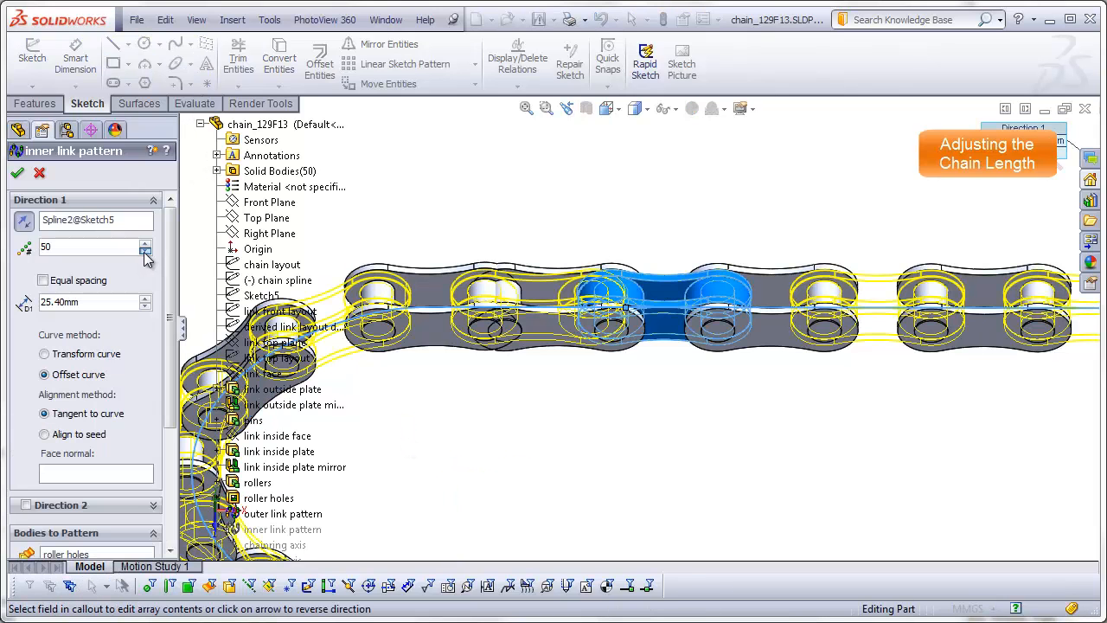
left_click(145, 252)
left_click(145, 243)
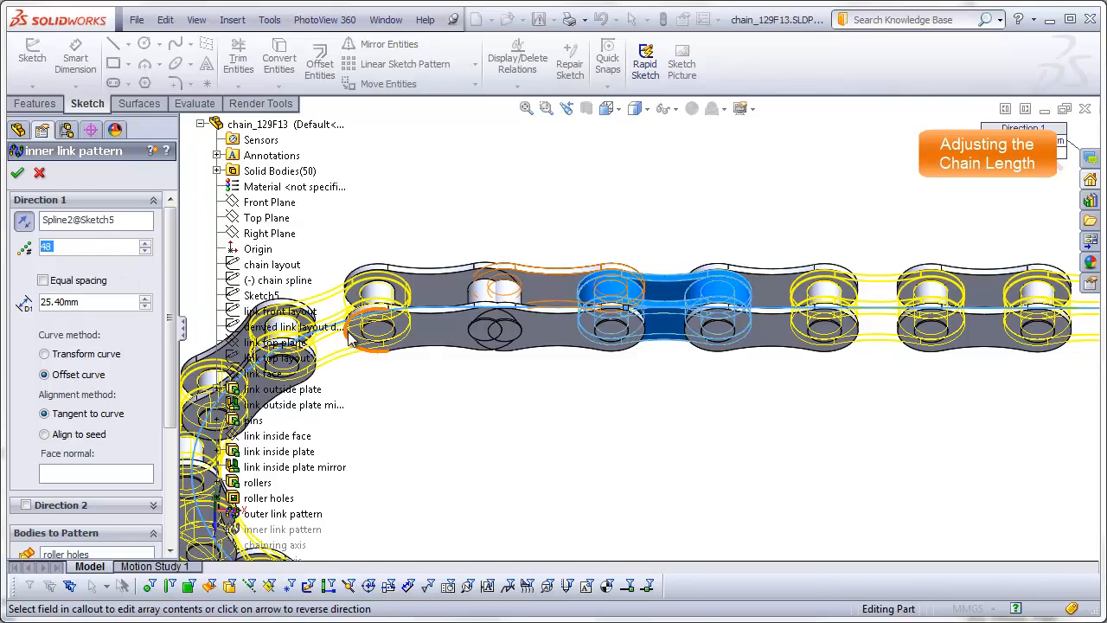
left_click(18, 174)
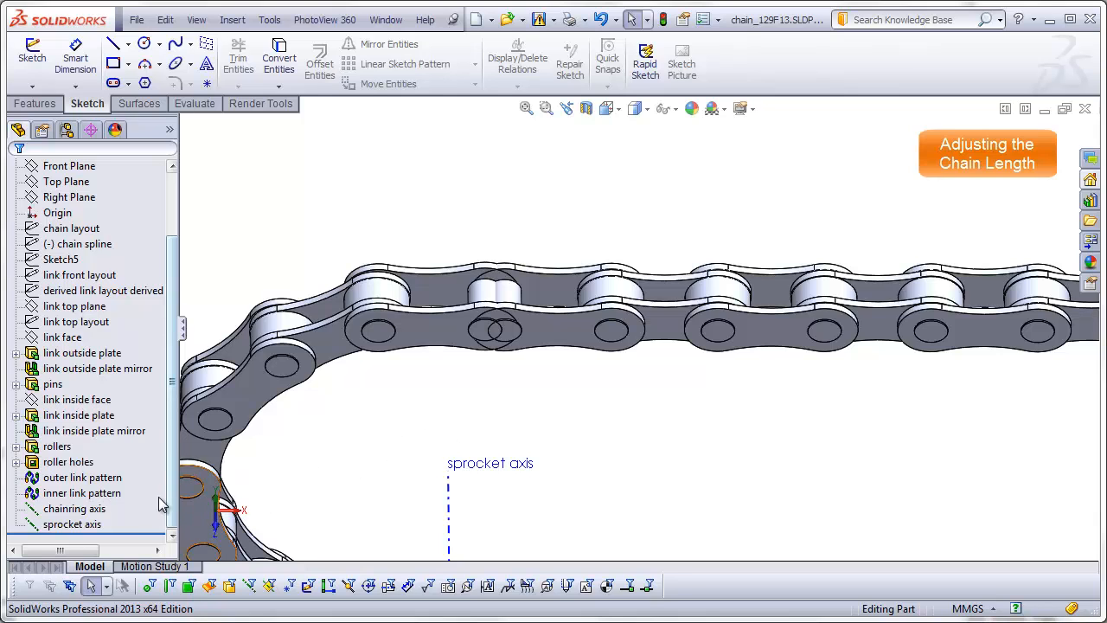
Compare the links covered by the outer and inner link patterns at the joint, and check the whole chain.
left_click(108, 481)
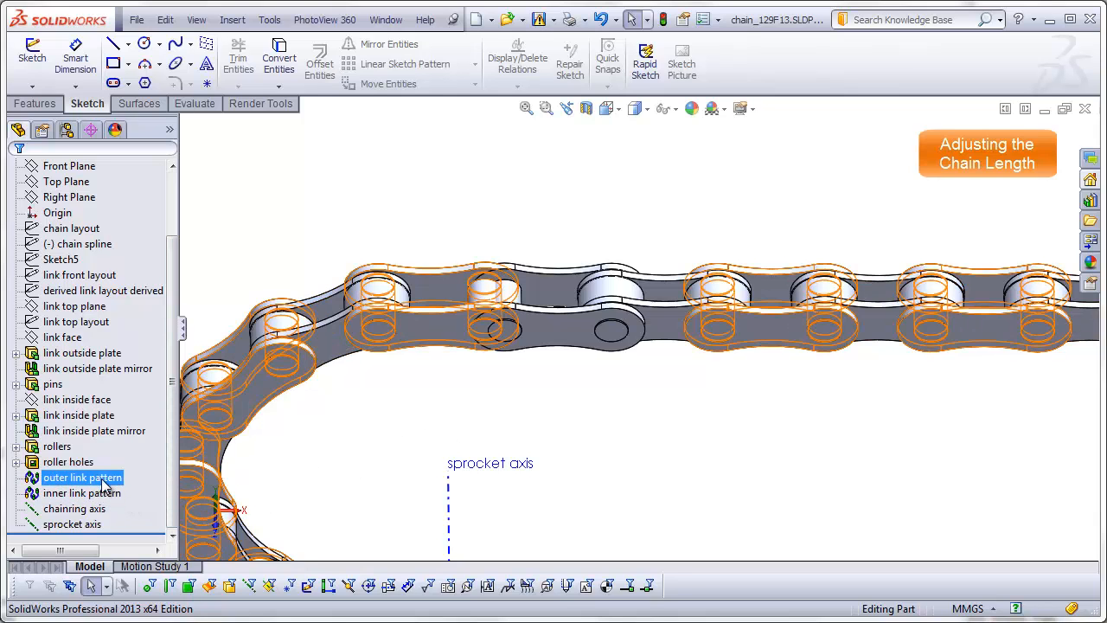
left_click(96, 494)
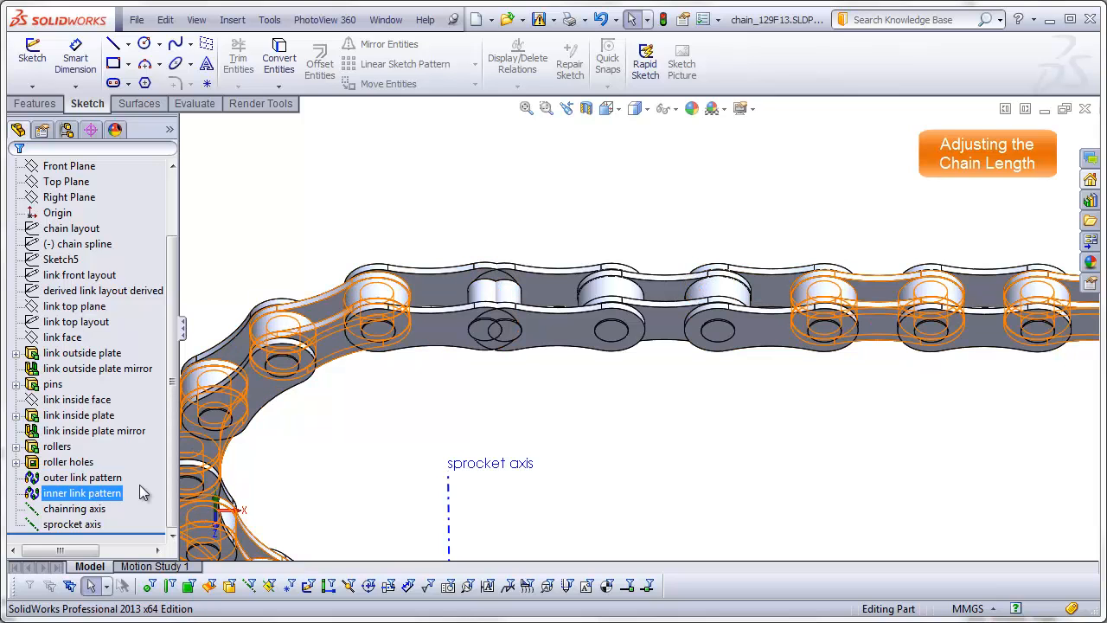
left_click(333, 451)
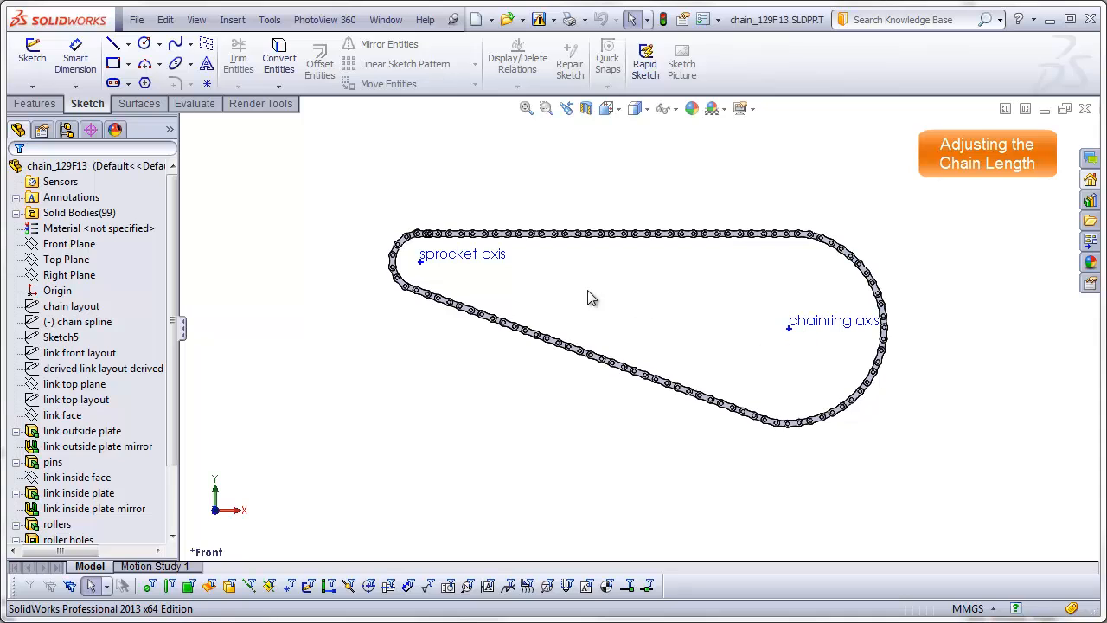
middle_click_drag(607, 279, 571, 325)
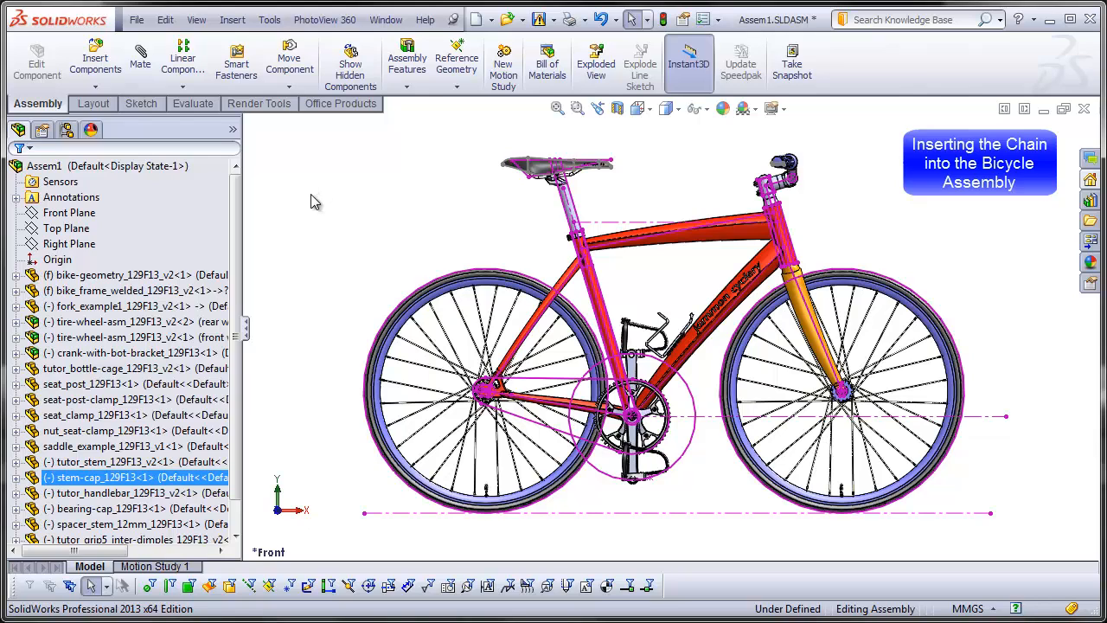
In the Assem1 bicycle assembly, insert the chain_129F13 part and place it below the crank.
left_click(97, 64)
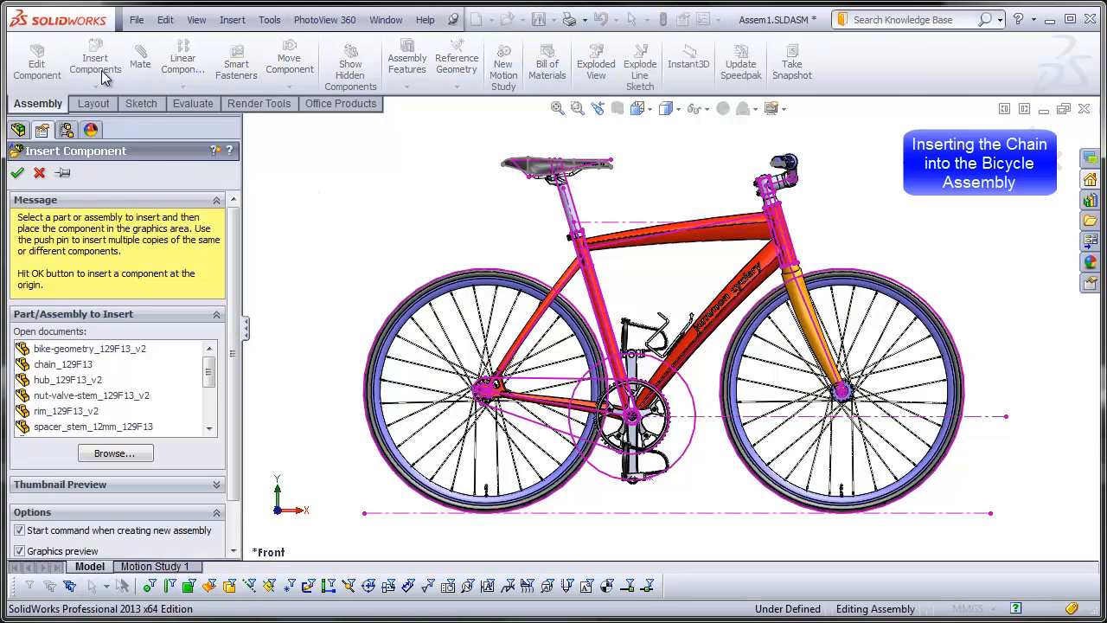
left_click(46, 366)
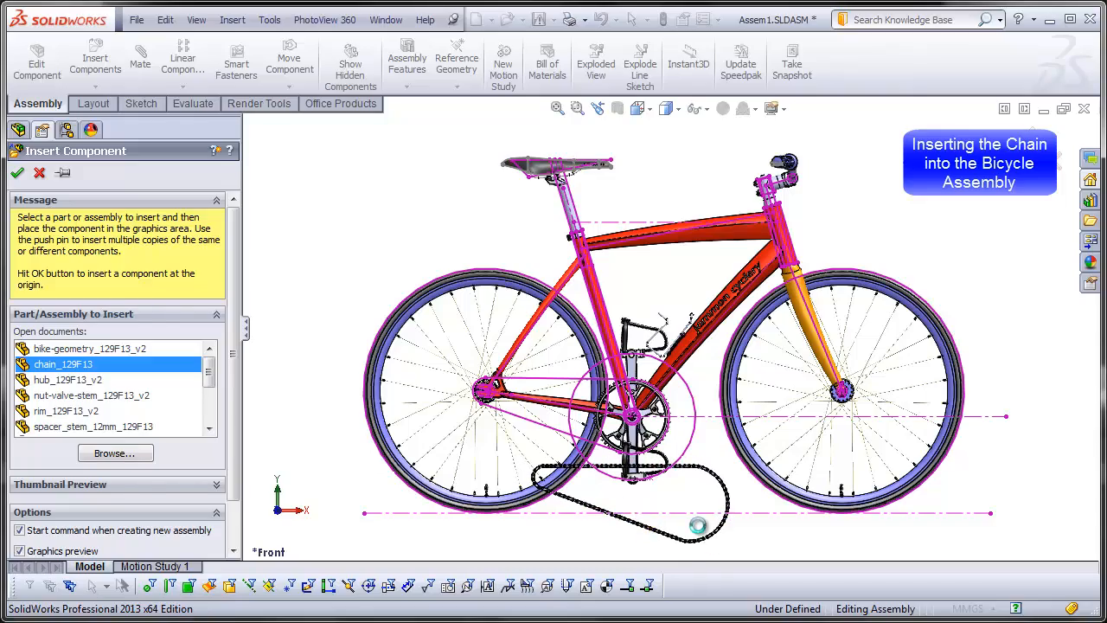
left_click(725, 519)
middle_click_drag(725, 520, 668, 502)
scroll(710, 531, "down", 3)
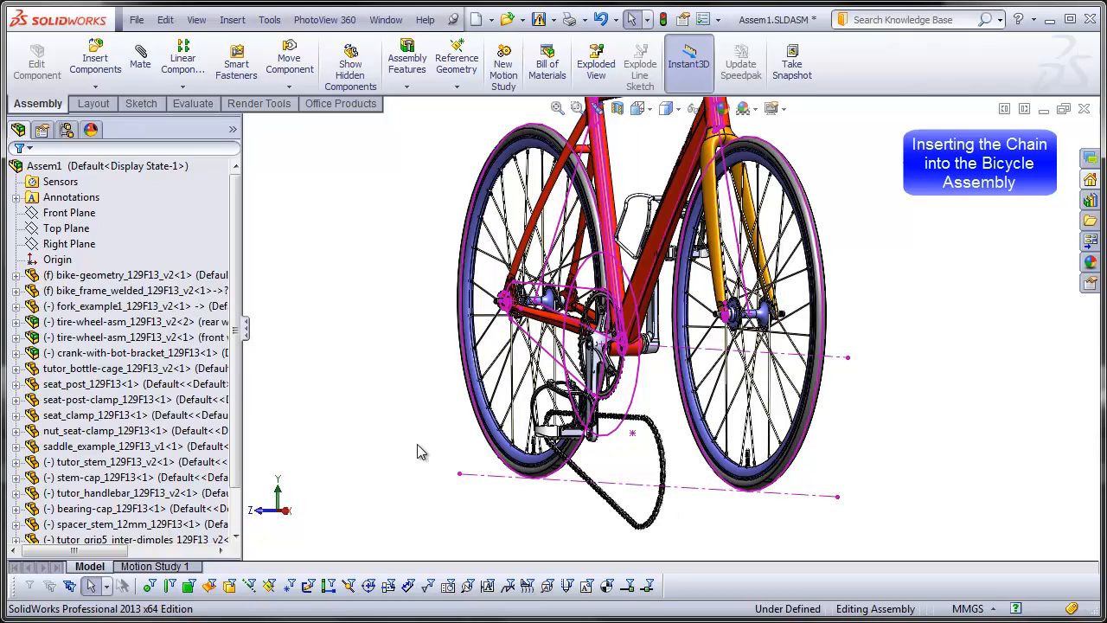
Add a coincident mate between the chain's Front Plane and the chain plane of the bike-geometry_129F13_v2 part.
scroll(130, 389, "down", 1)
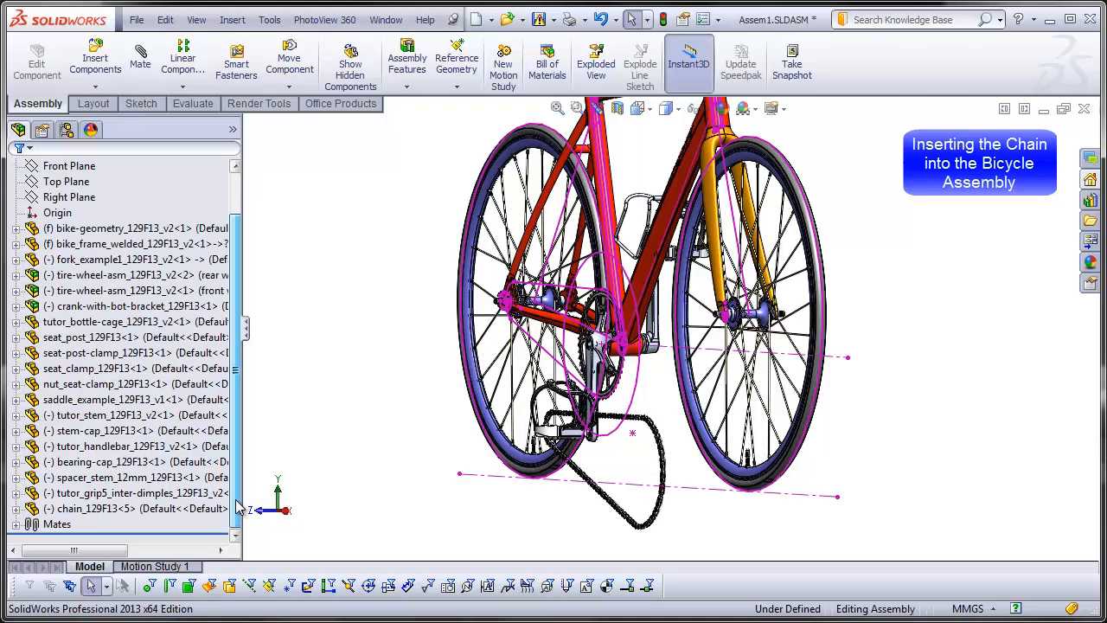
left_click(91, 510)
left_click(16, 509)
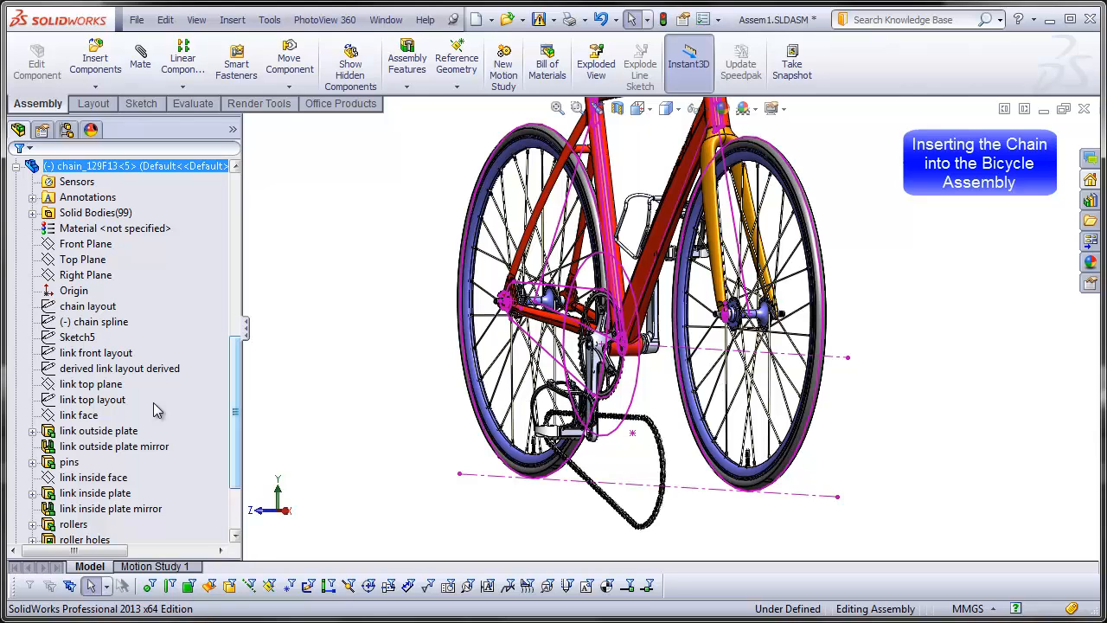
left_click(86, 244)
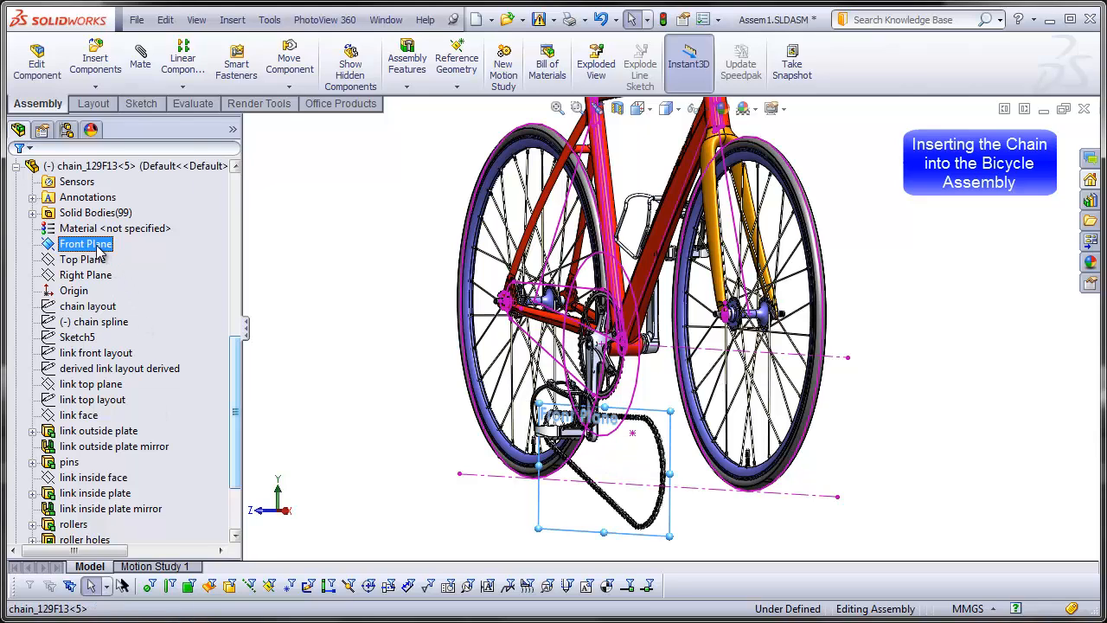
left_click_drag(240, 367, 238, 191)
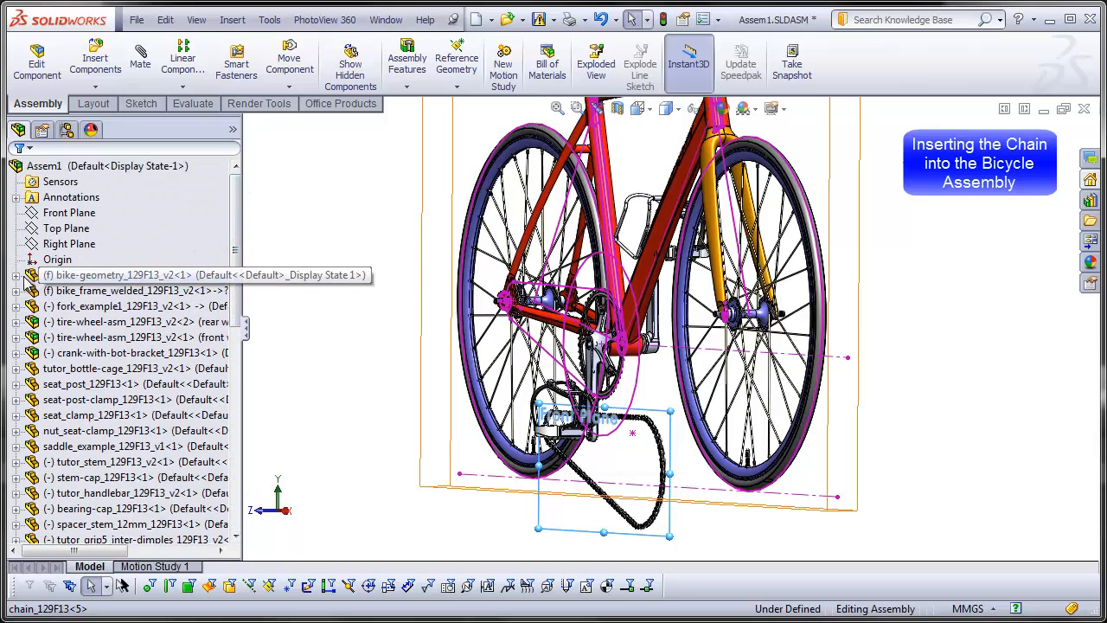
left_click(15, 275)
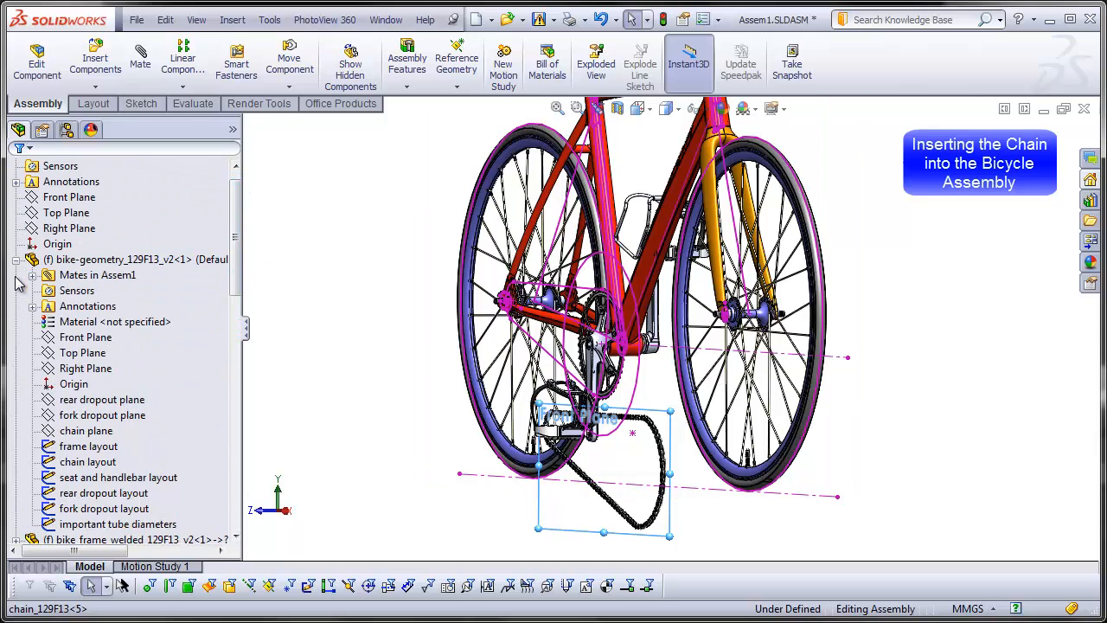
left_click(86, 432)
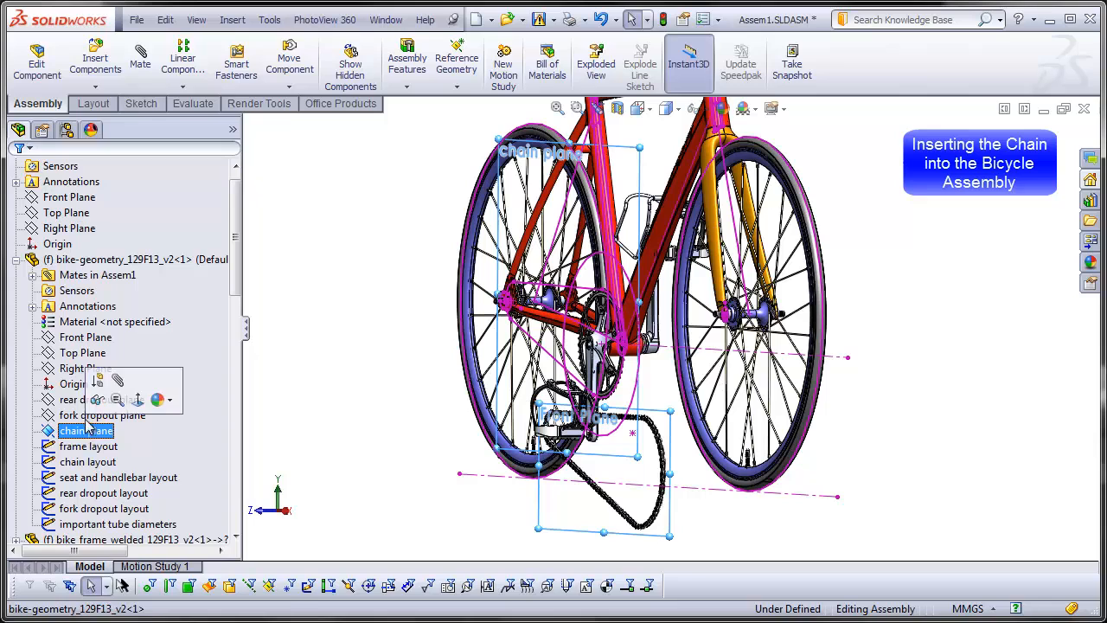
left_click(141, 69)
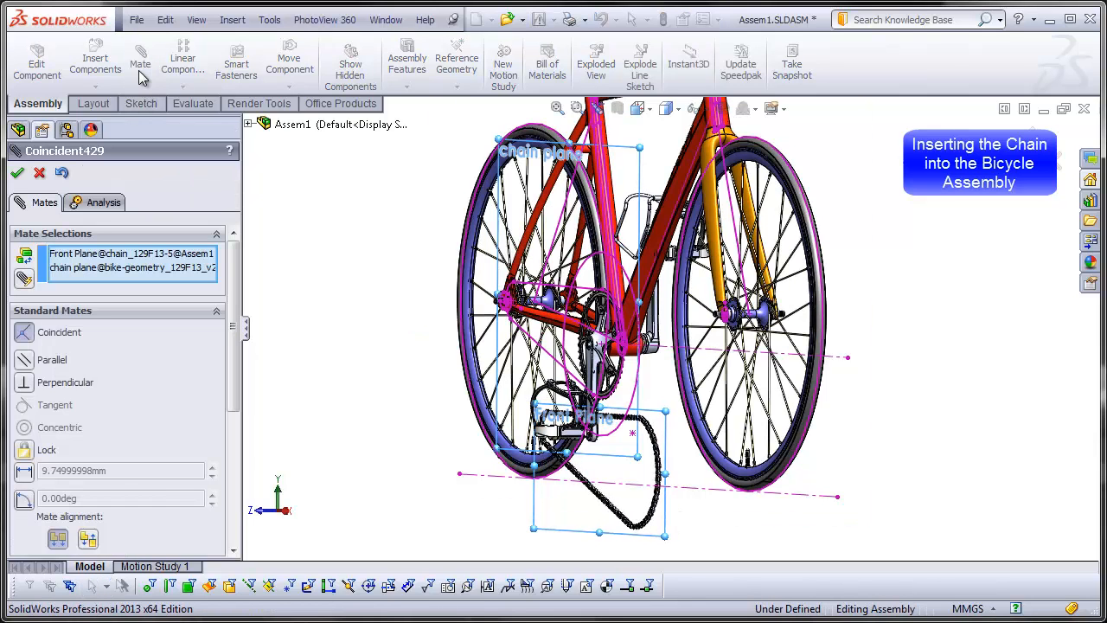
left_click(16, 172)
Check the chain's alignment with the chain plane in the right view and move the chain slightly within that plane.
key("ctrl+4")
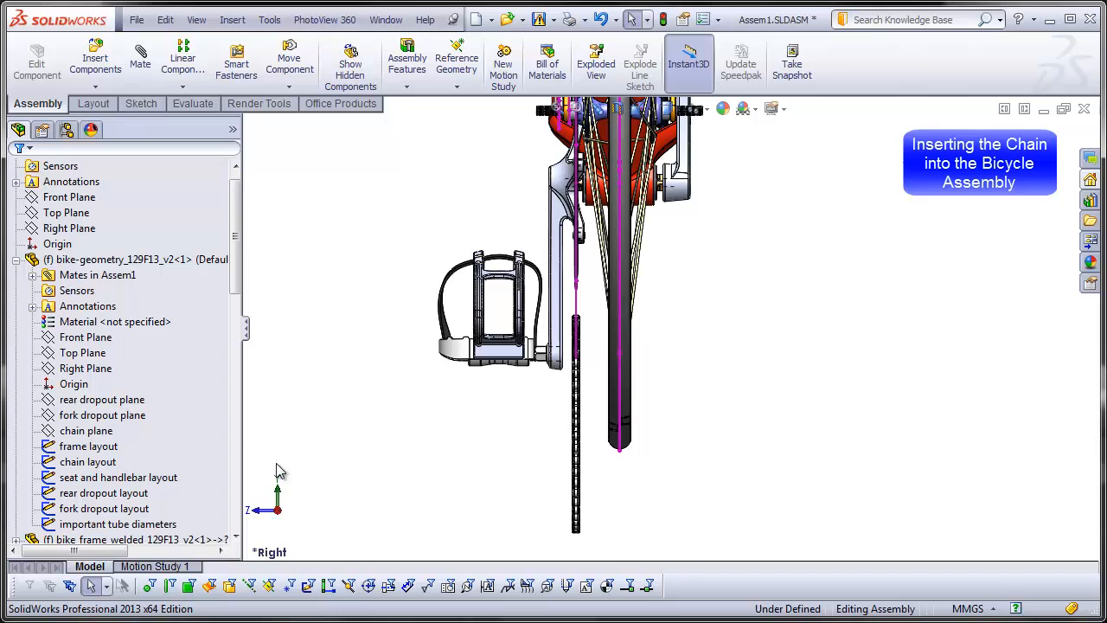
left_click(86, 430)
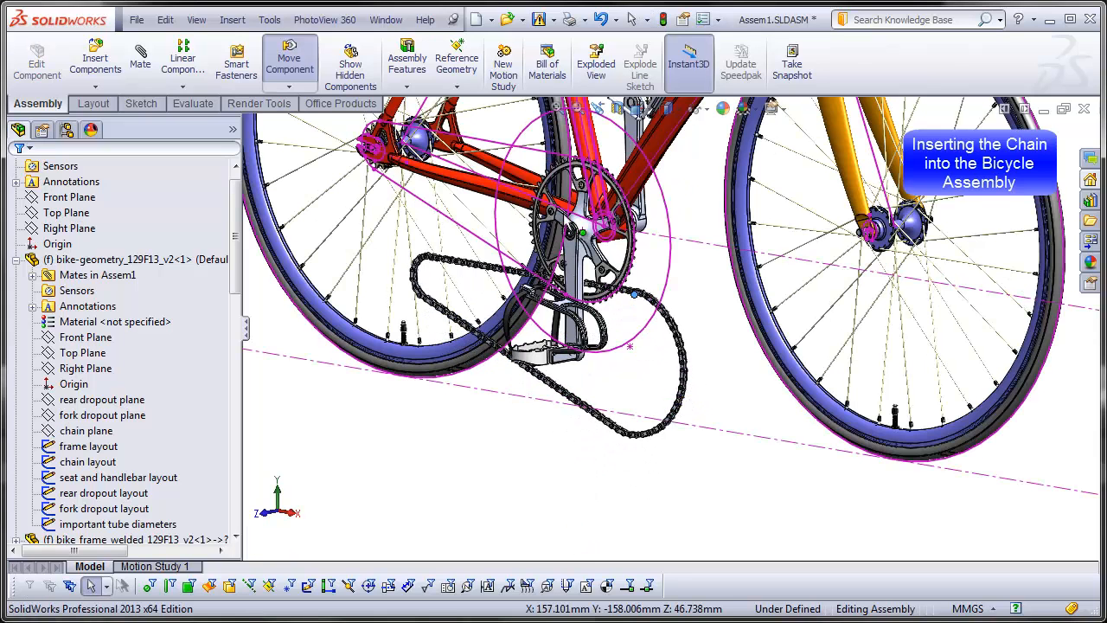
left_click_drag(566, 220, 614, 269)
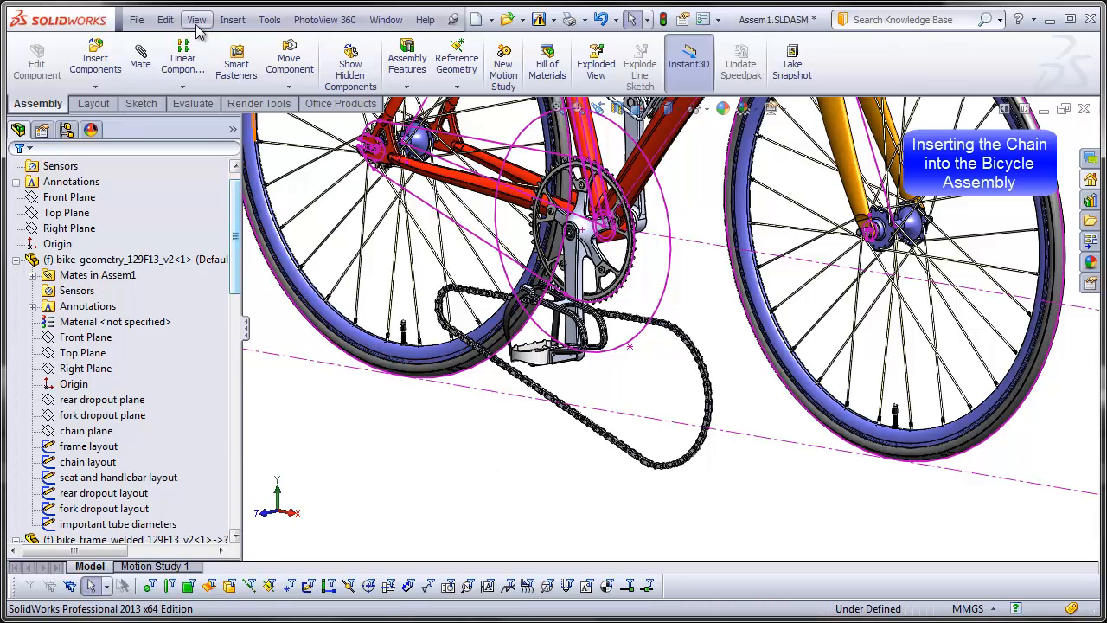
Display all axes in the bicycle assembly and hide them again.
left_click(197, 19)
left_click(226, 156)
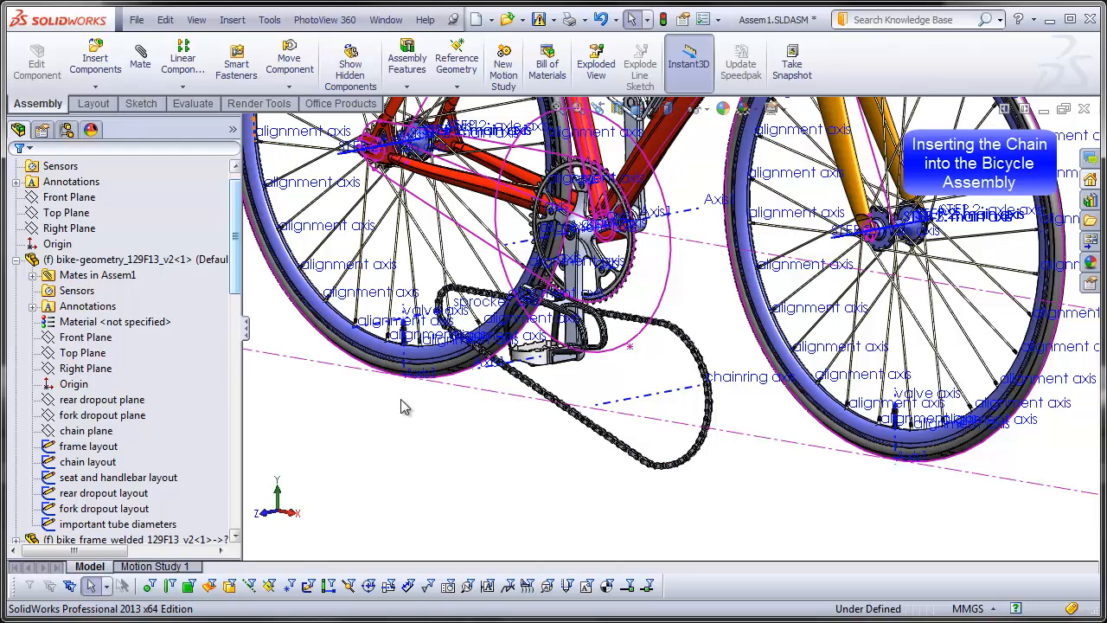
left_click(197, 19)
left_click(223, 156)
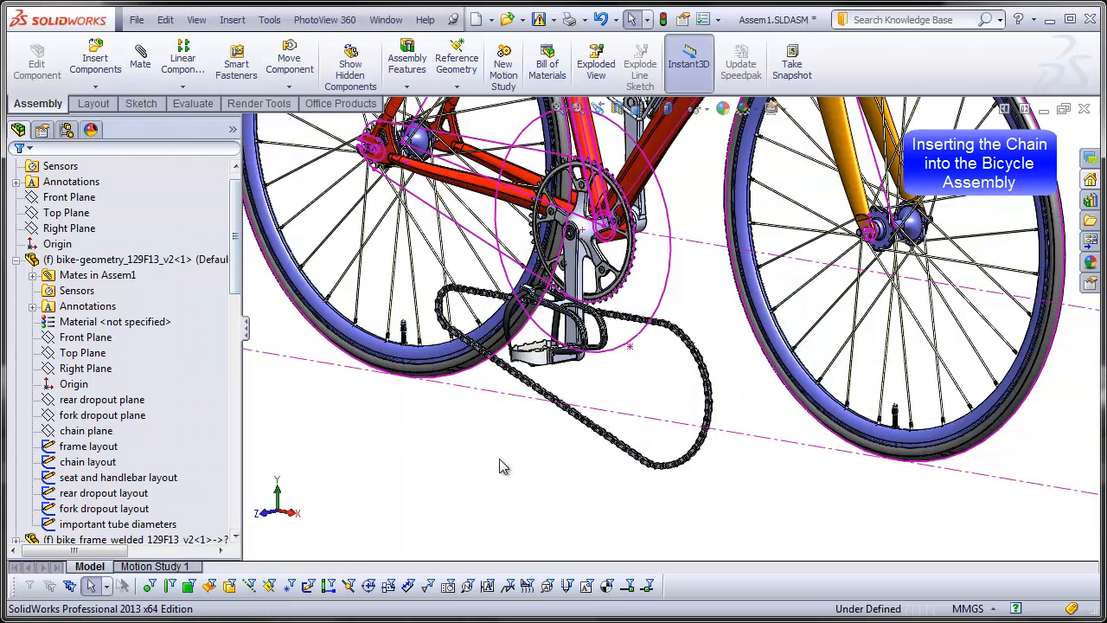
Locate the chainring axis and sprocket axis among the chain_129F13 part's features and preview their positions on the chain.
left_click(16, 259)
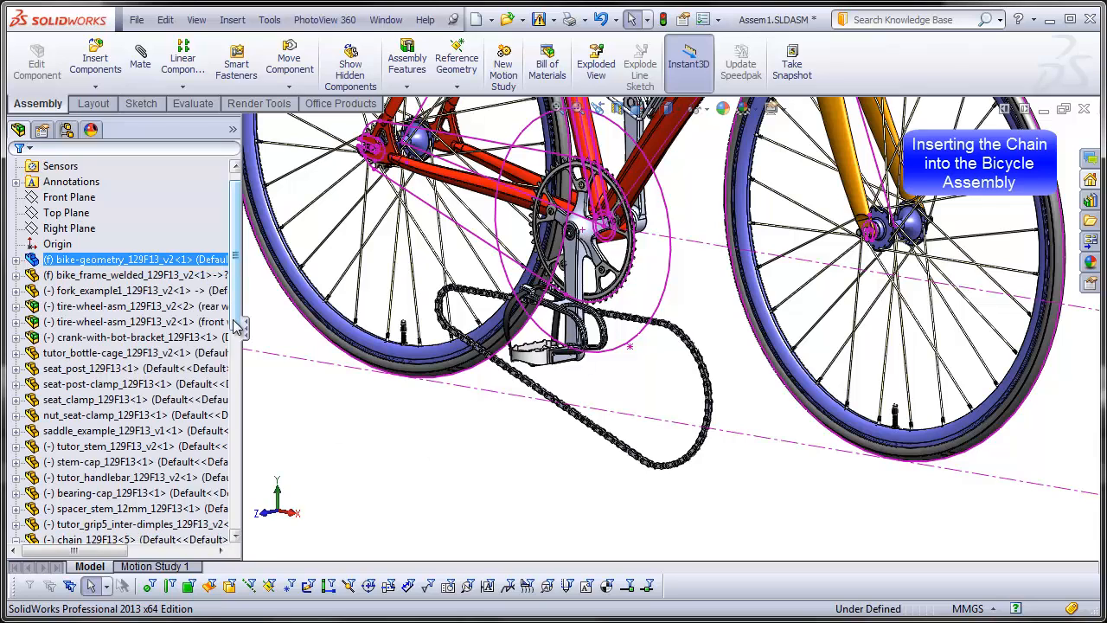
left_click_drag(237, 326, 239, 476)
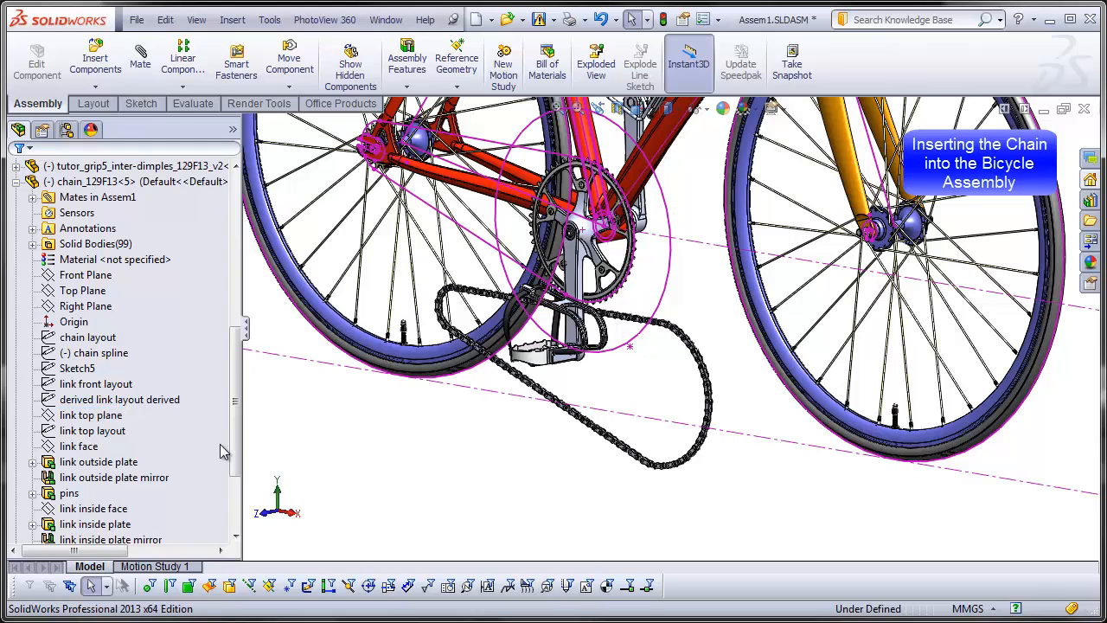
left_click_drag(235, 451, 235, 500)
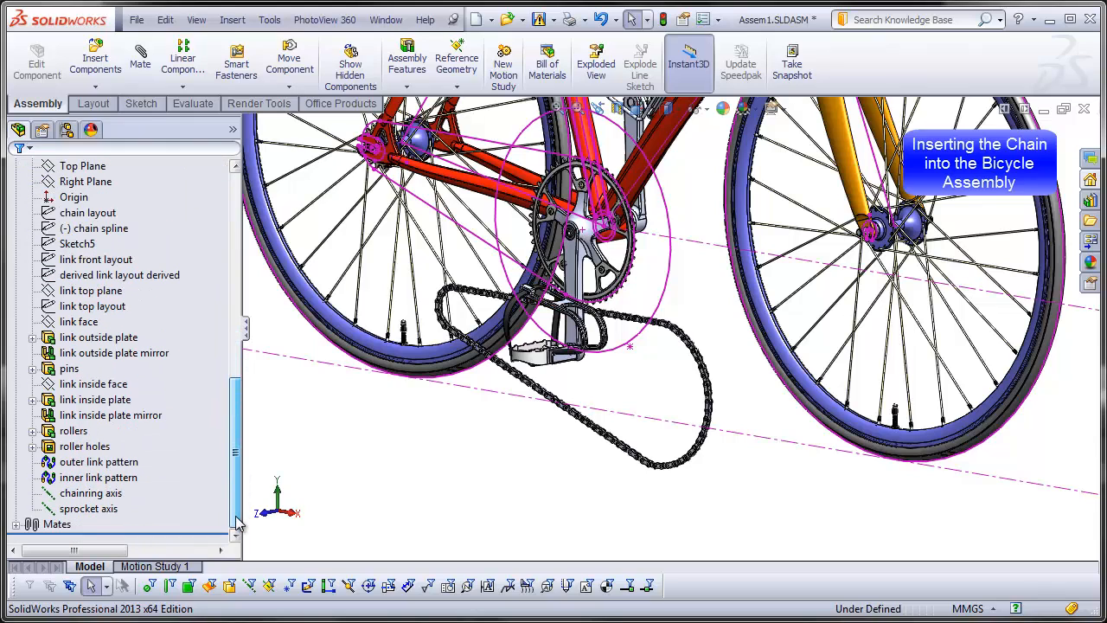
left_click(123, 495)
left_click(130, 510)
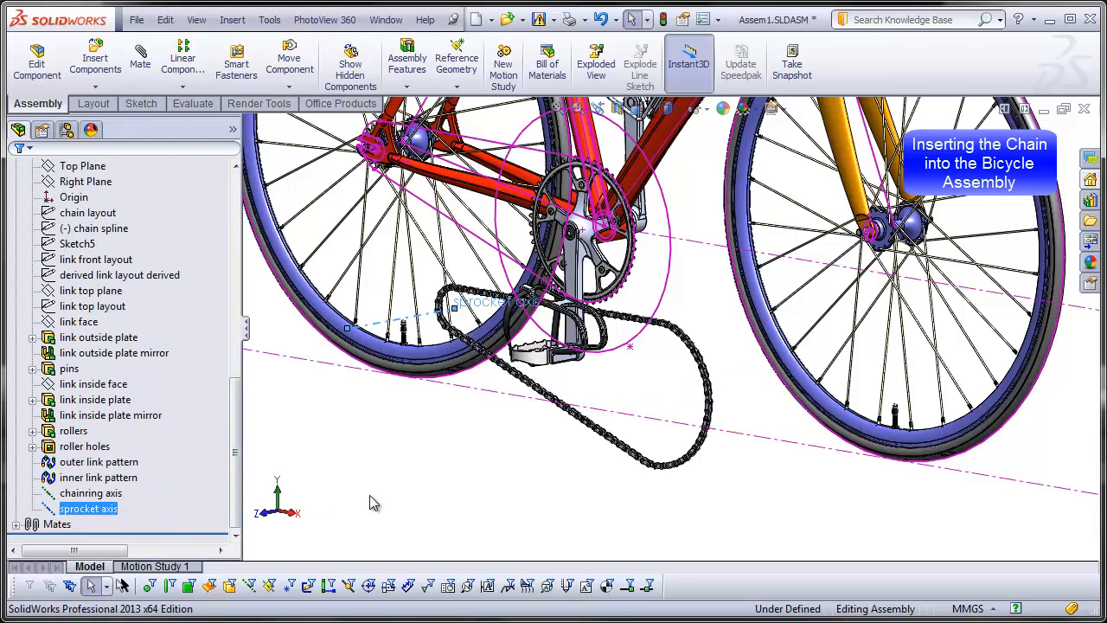
left_click(118, 494)
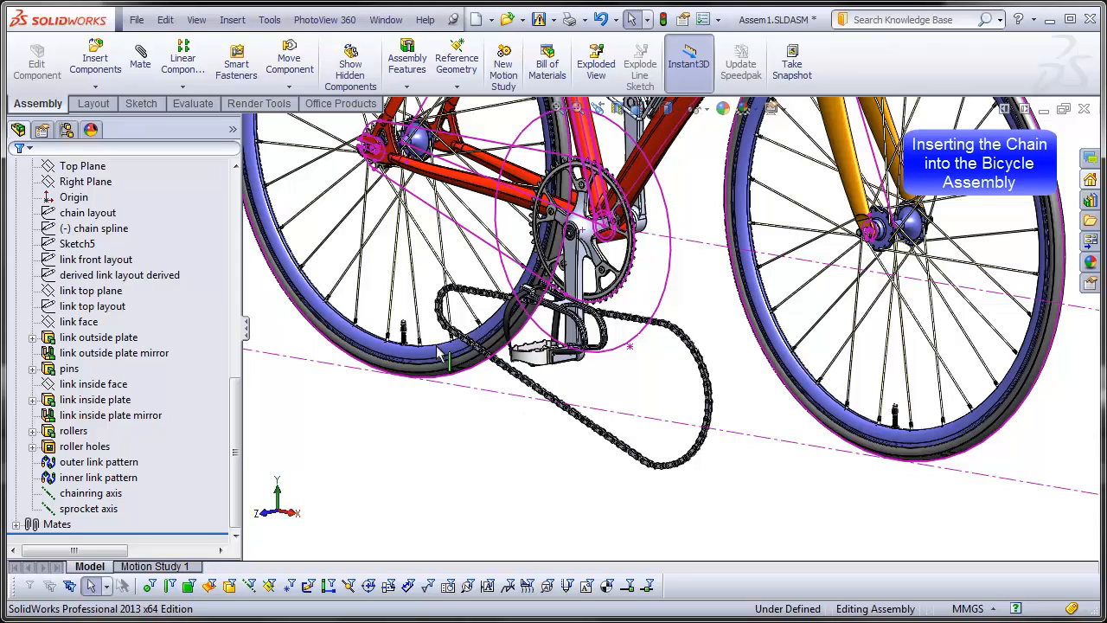
left_click(118, 494)
left_click(423, 495)
Add a coincident mate between the chain's chainring axis and the assembly Origin.
left_click(108, 494)
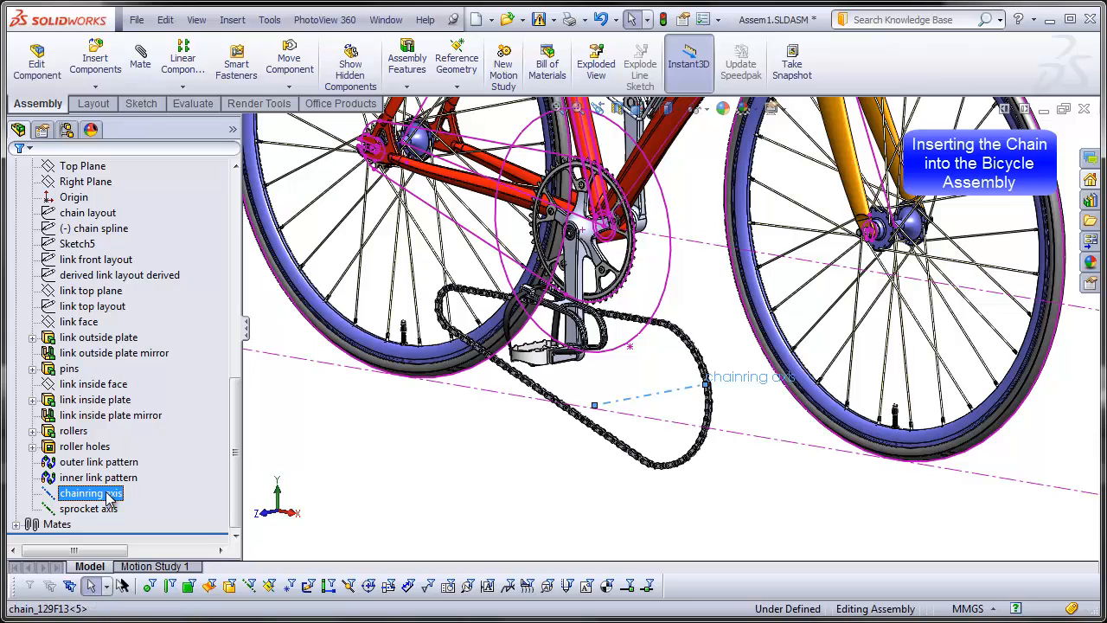
left_click_drag(237, 400, 245, 197)
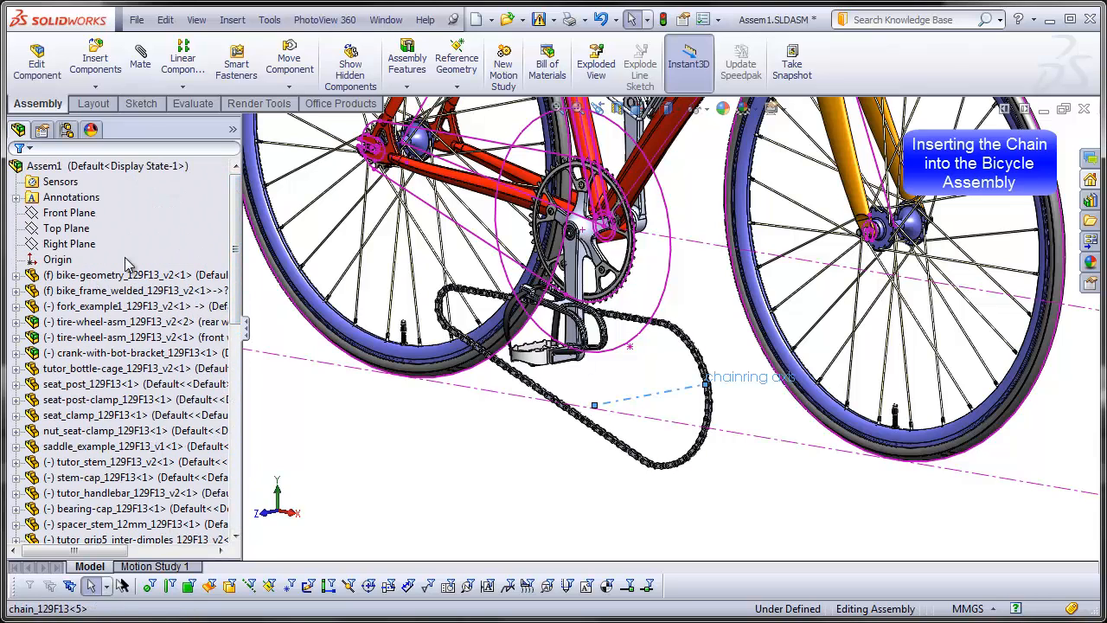
left_click(57, 261)
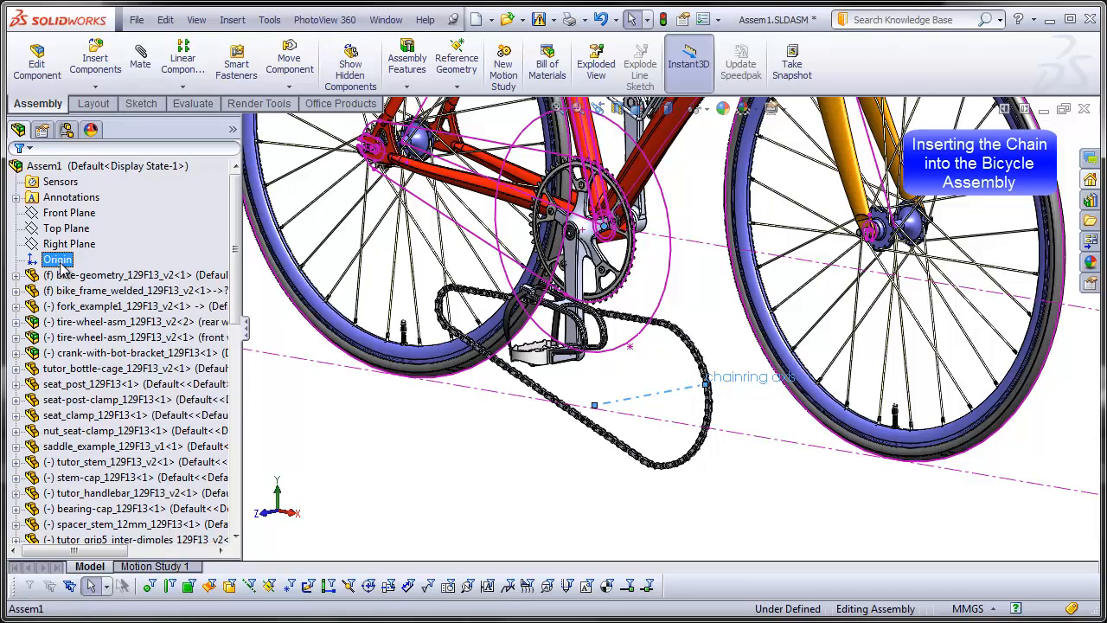
left_click(140, 62)
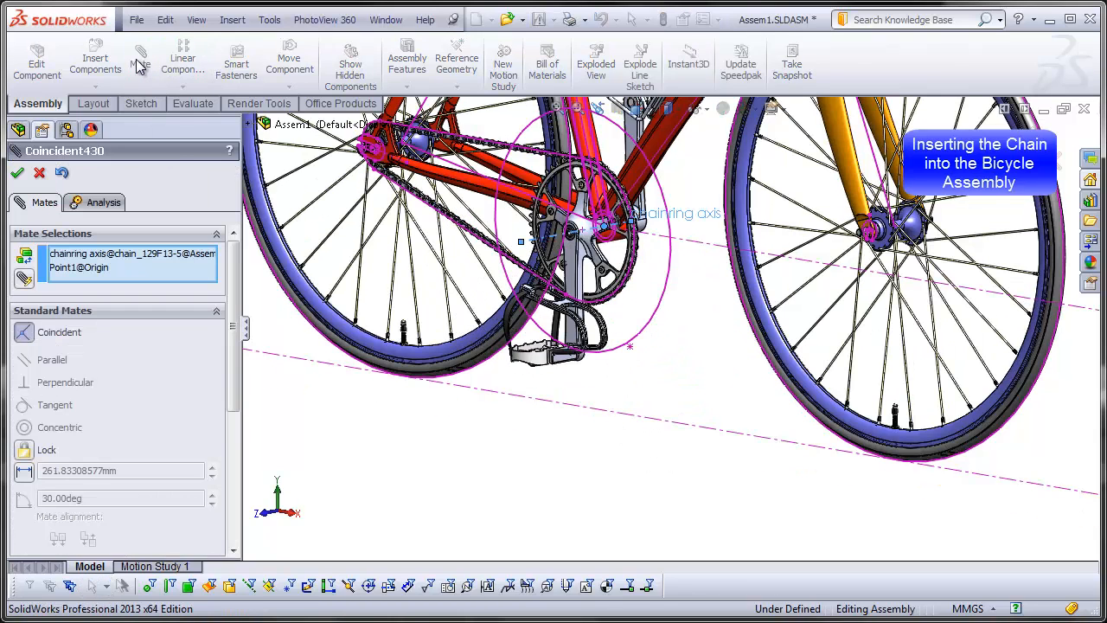
left_click(16, 172)
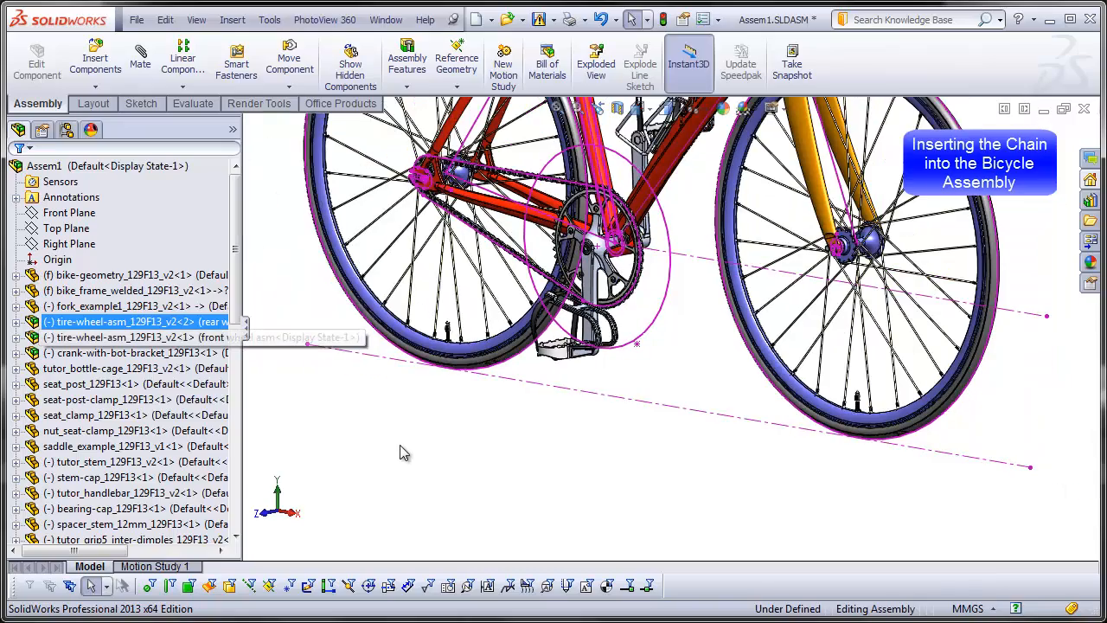
Swing the chain about its chainring axis so that its rear end hangs below the rear sprocket.
scroll(446, 346, "up", 1)
scroll(467, 201, "down", 6)
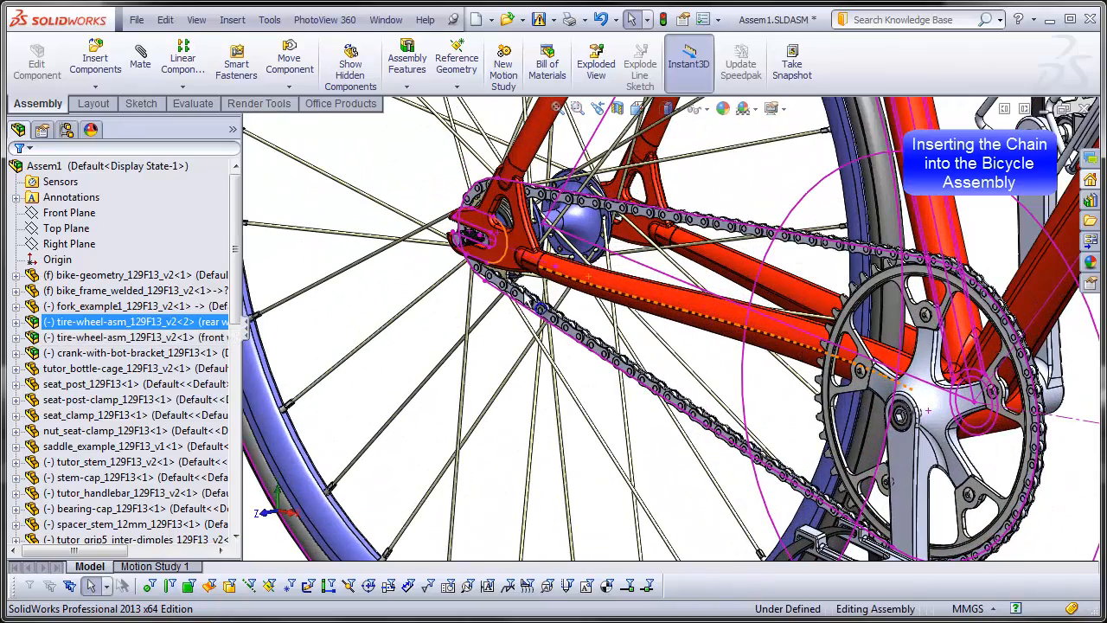
left_click_drag(523, 295, 515, 355)
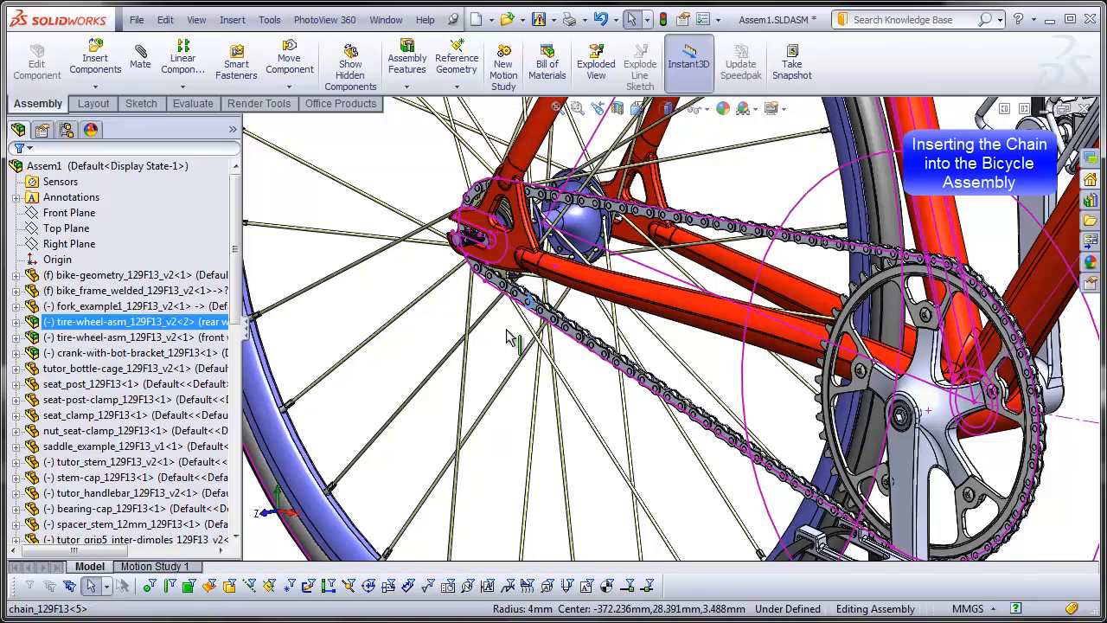
left_click_drag(530, 313, 609, 439)
key("Escape")
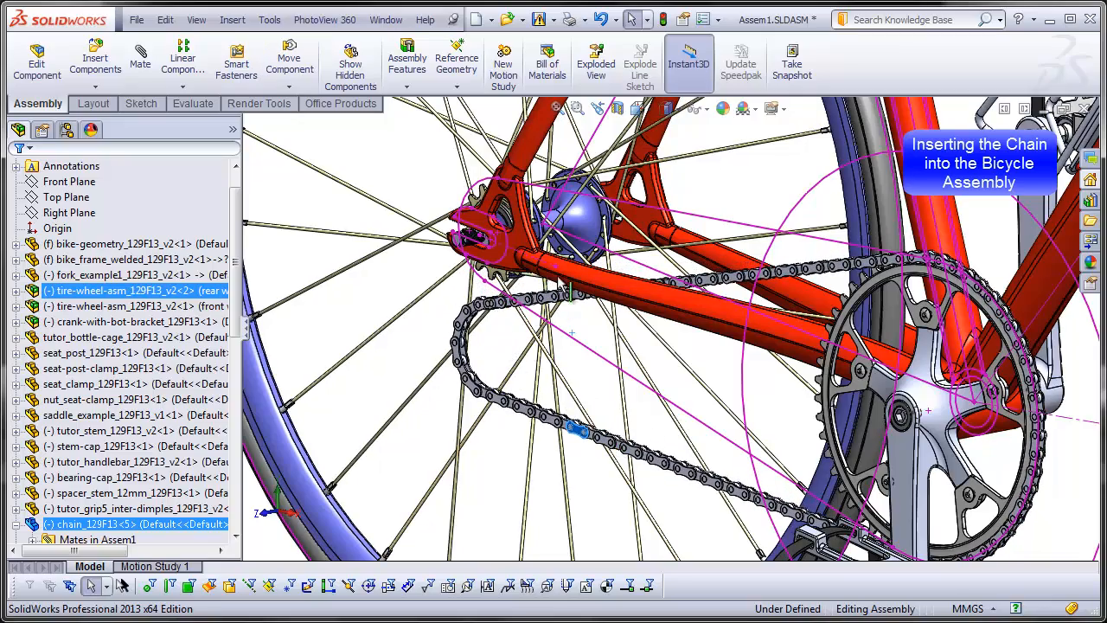
Add a coincident mate between the chain's sprocket axis and the frame layout sketch point at the centre of the rear hub.
scroll(567, 282, "down", 5)
middle_click_drag(572, 266, 563, 264)
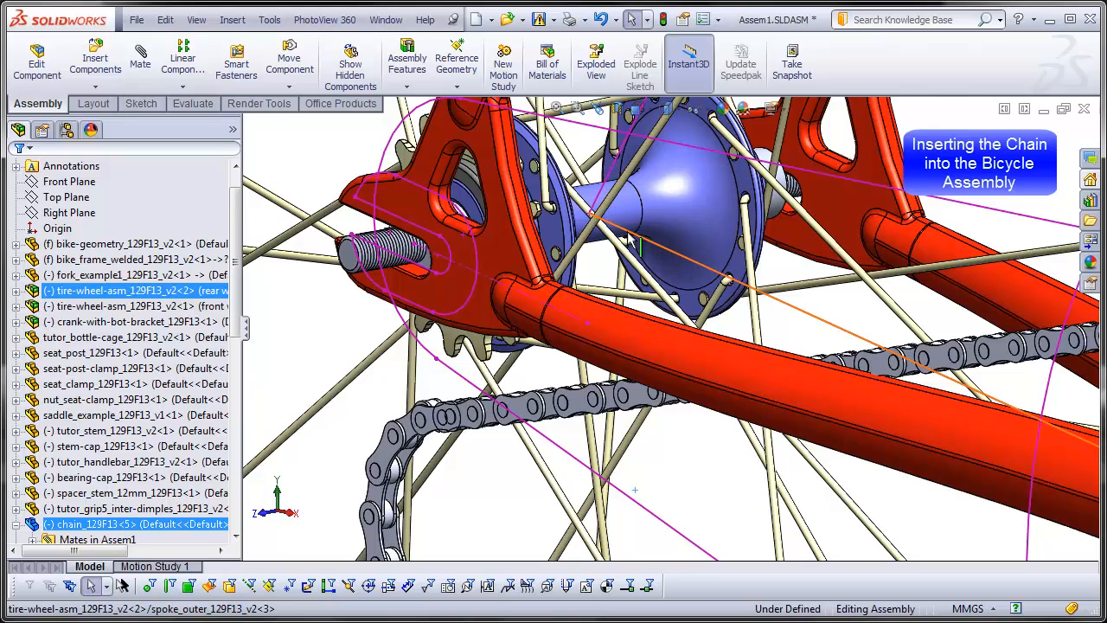
left_click(112, 245, "ctrl")
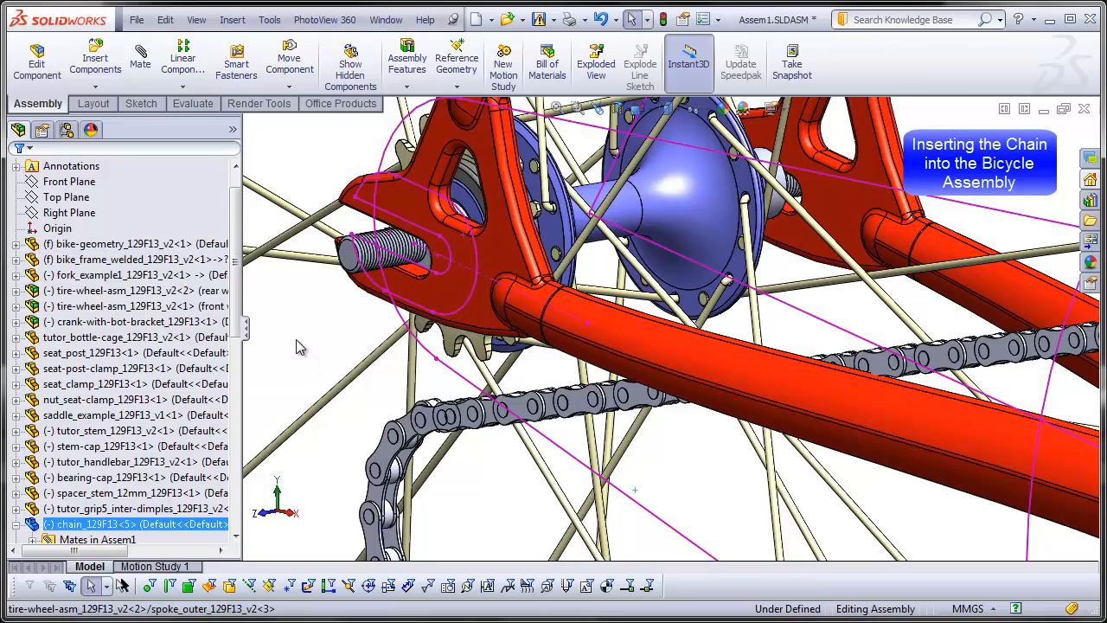
left_click(226, 400)
scroll(245, 400, "down", 3)
scroll(245, 400, "down", 7)
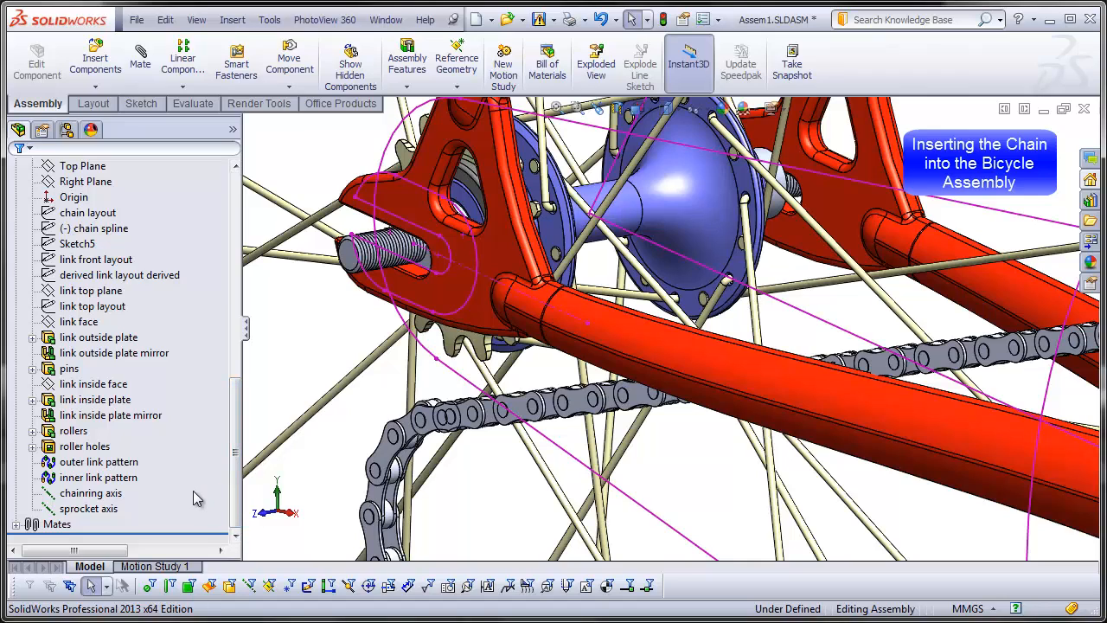
left_click(97, 510)
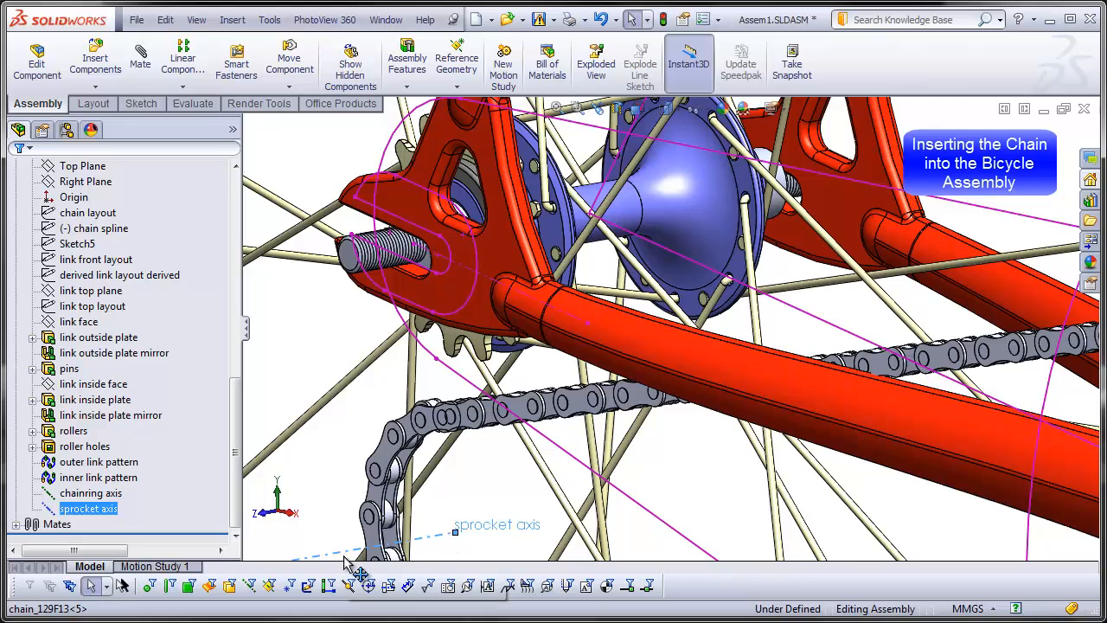
scroll(611, 232, "down", 2)
scroll(610, 232, "down", 2)
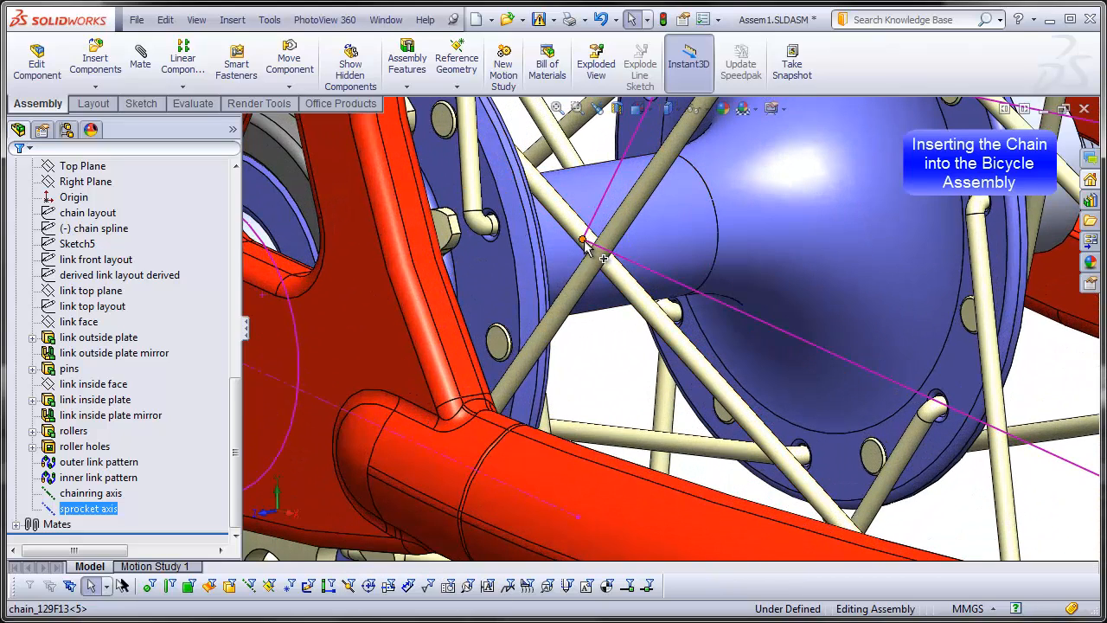
left_click(586, 248, "ctrl")
scroll(593, 394, "up", 1)
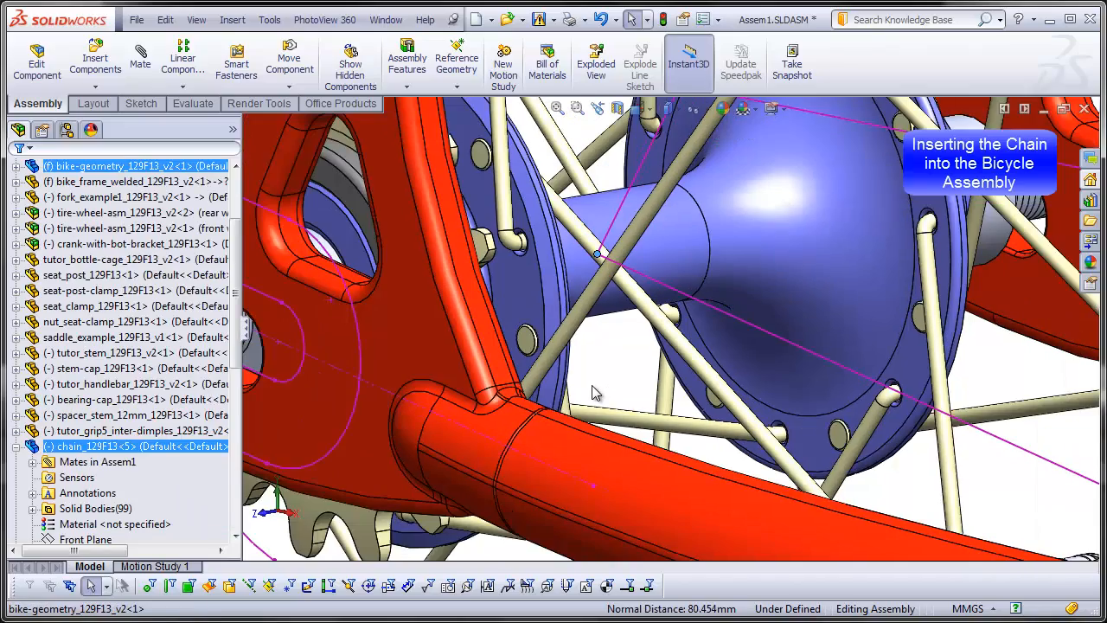
scroll(593, 393, "up", 3)
scroll(519, 402, "up", 1)
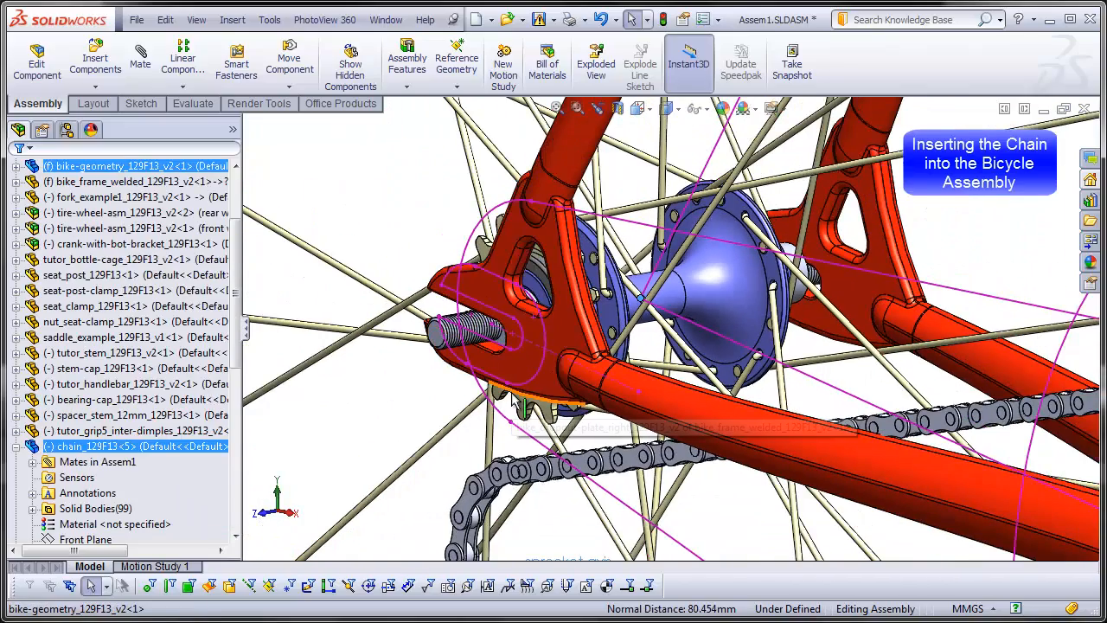
left_click(143, 66)
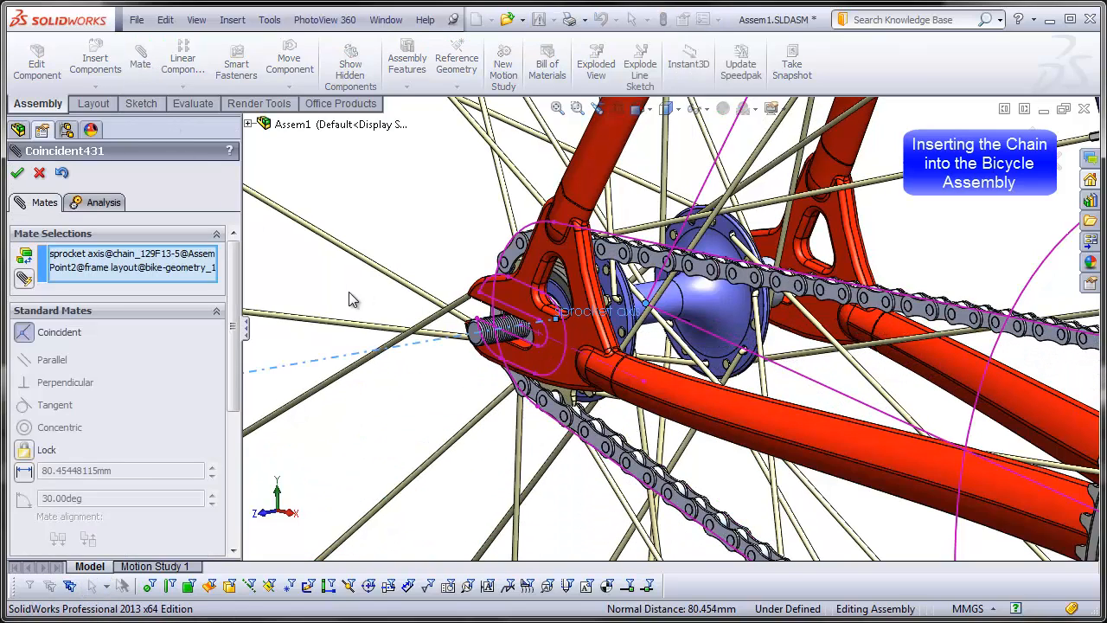
left_click(18, 173)
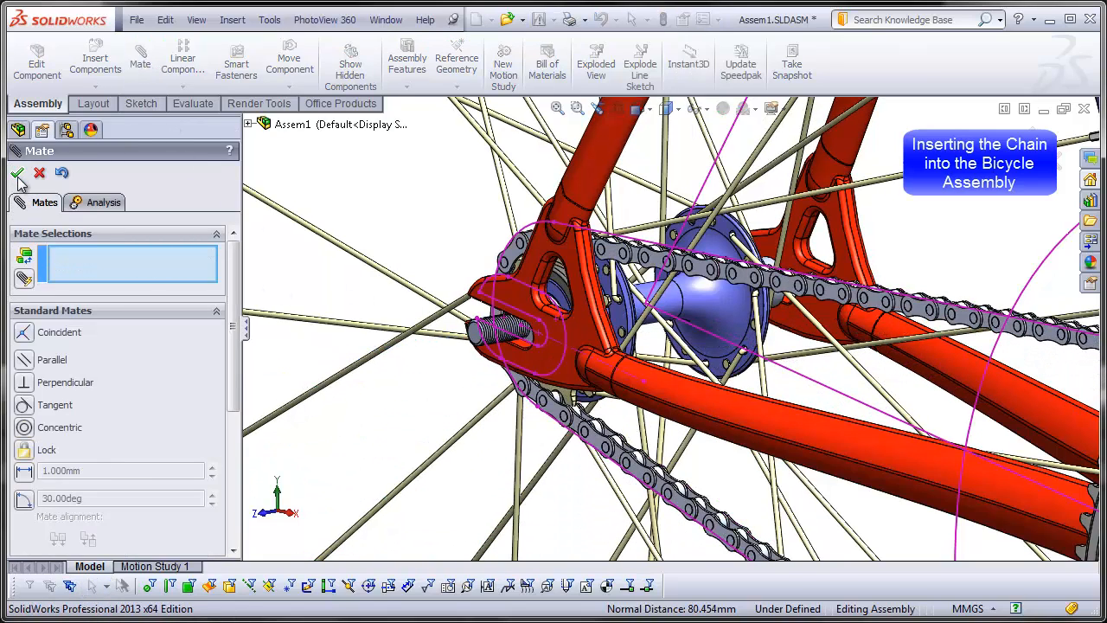
left_click(18, 175)
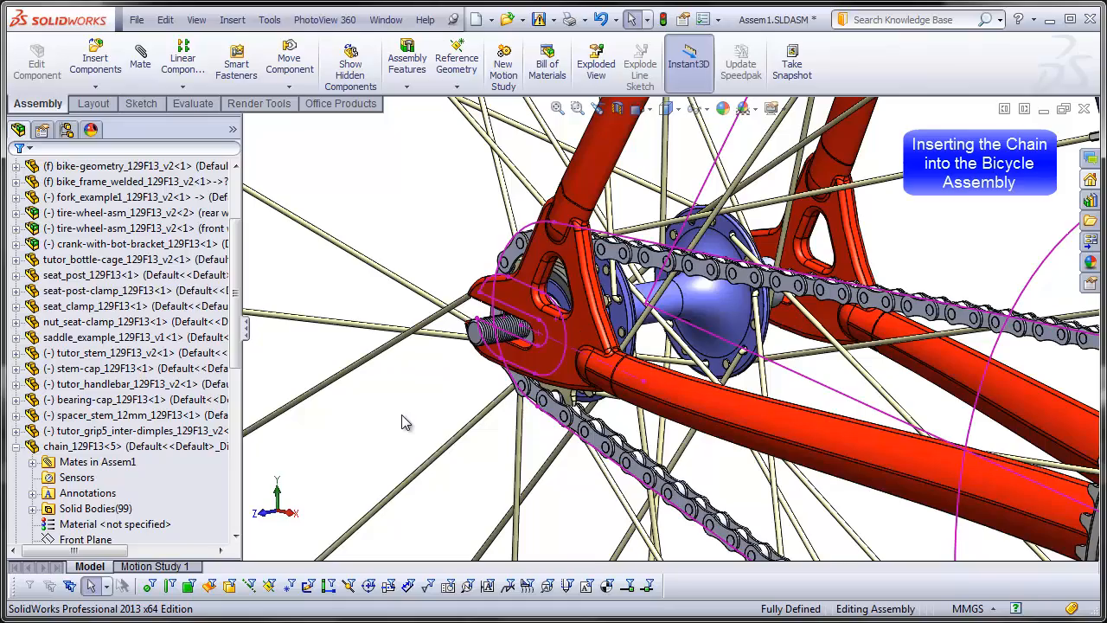
Inspect the chain around the rear sprocket, hide the sketches in the assembly, and show the whole bicycle in the front view.
middle_click_drag(425, 475, 698, 470)
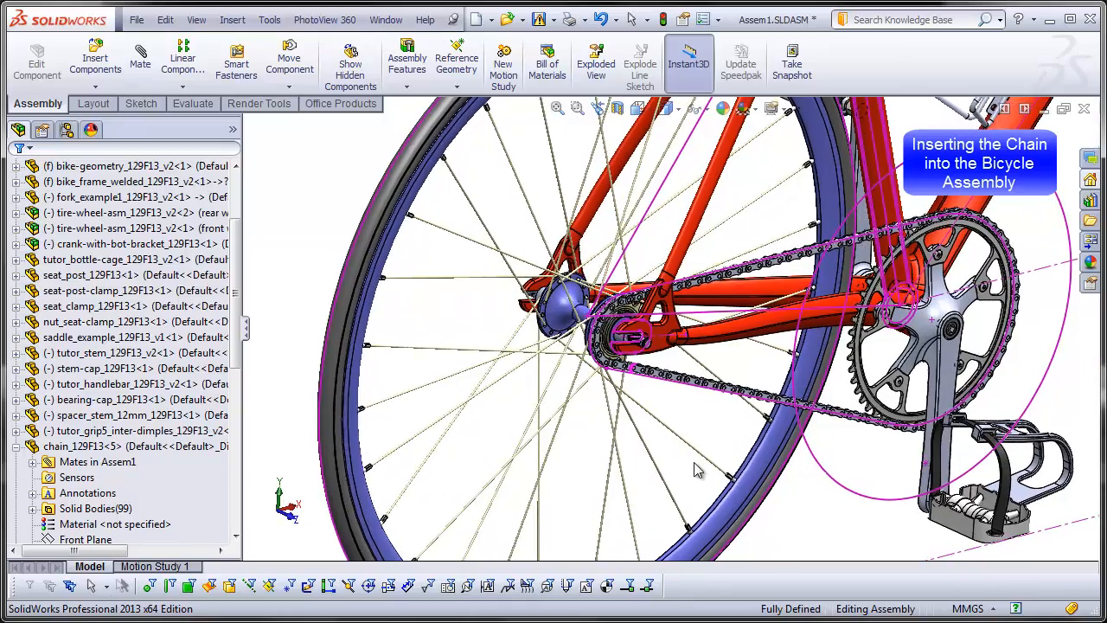
scroll(640, 335, "down", 8)
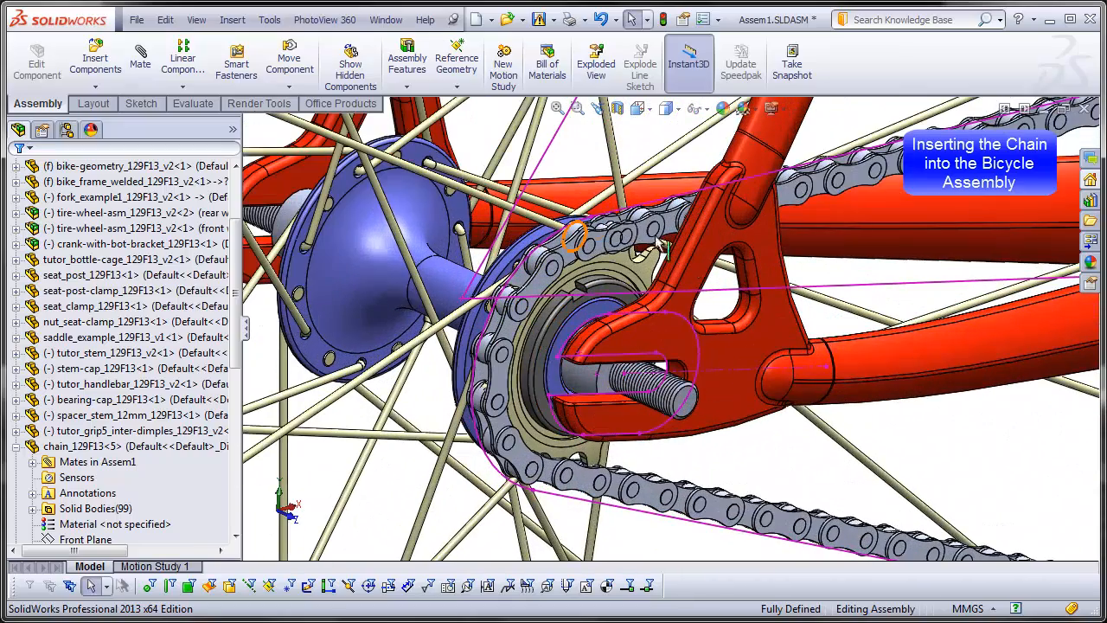
left_click(197, 21)
left_click(234, 239)
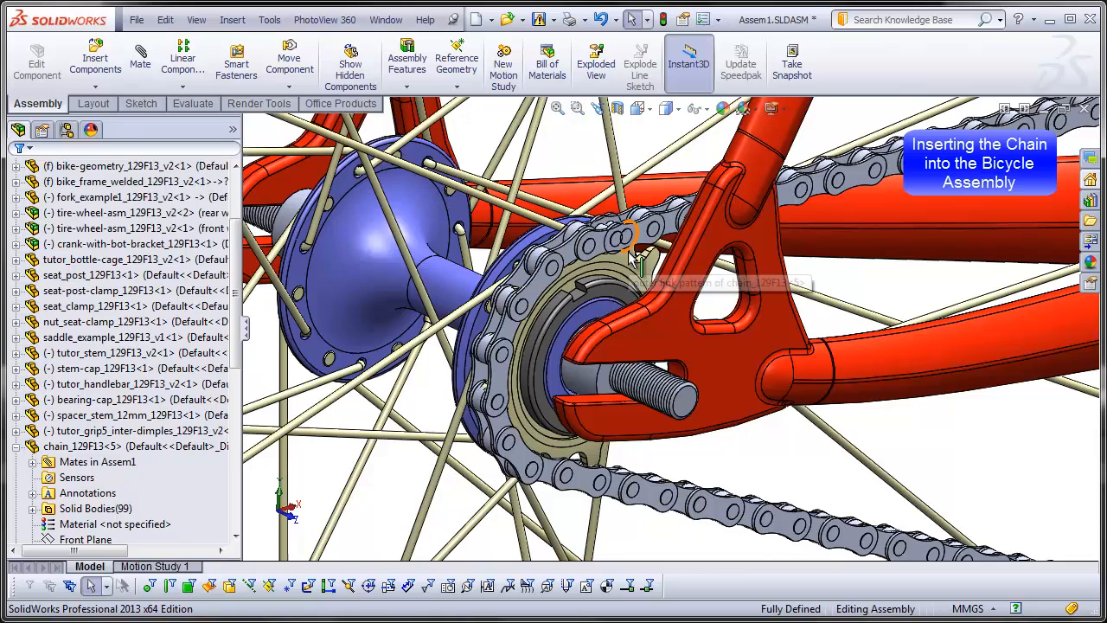
key("ctrl+1")
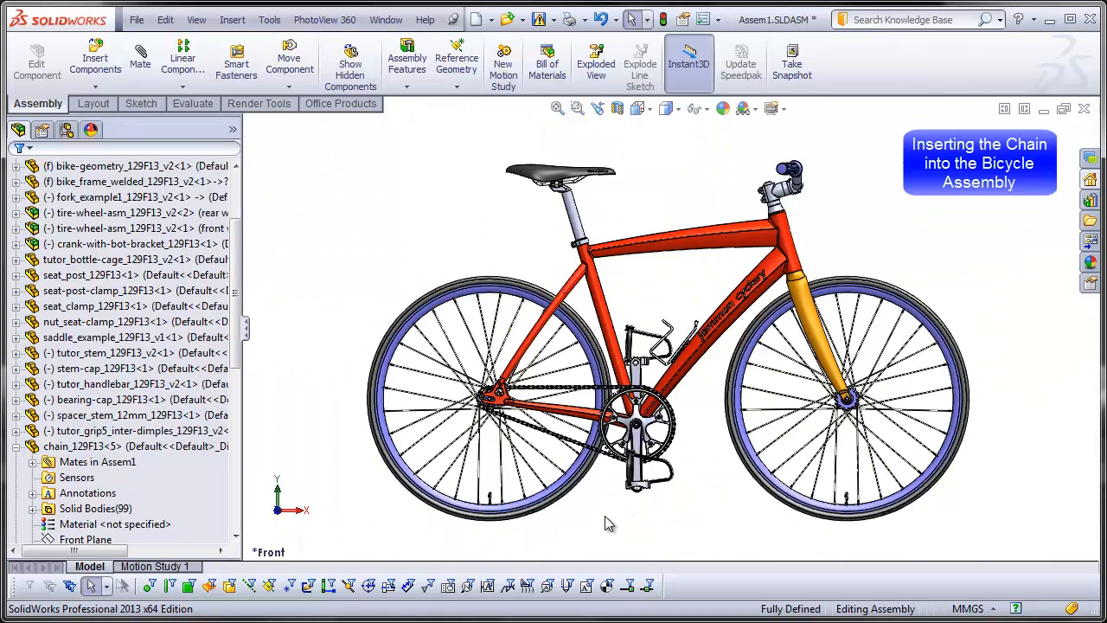